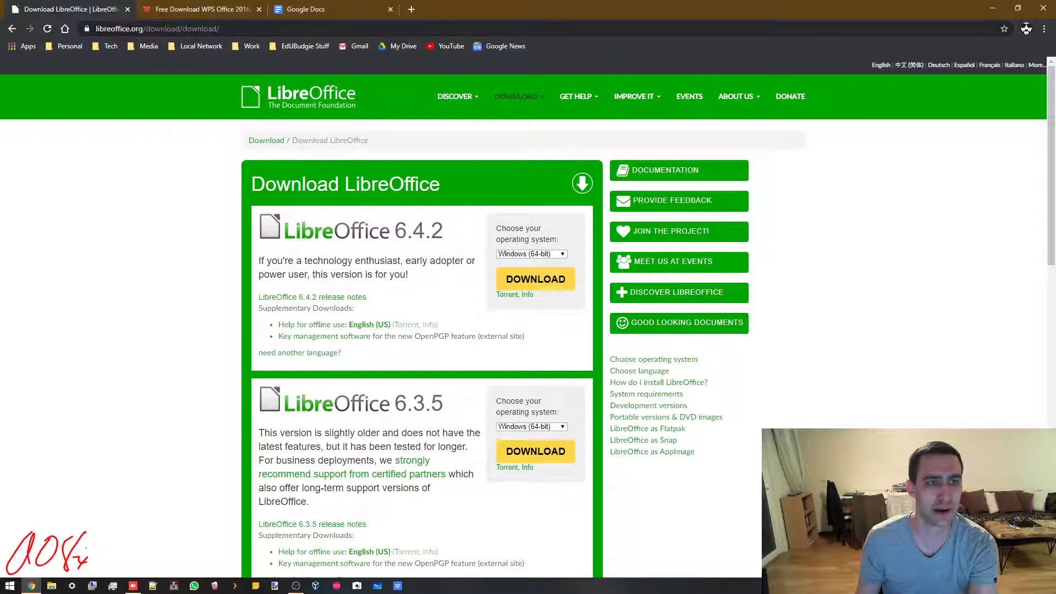
- Reload libreoffice.org/download/ and check the 6.4.2 OS choices, keeping Windows (64-bit)
left_click(166, 30)
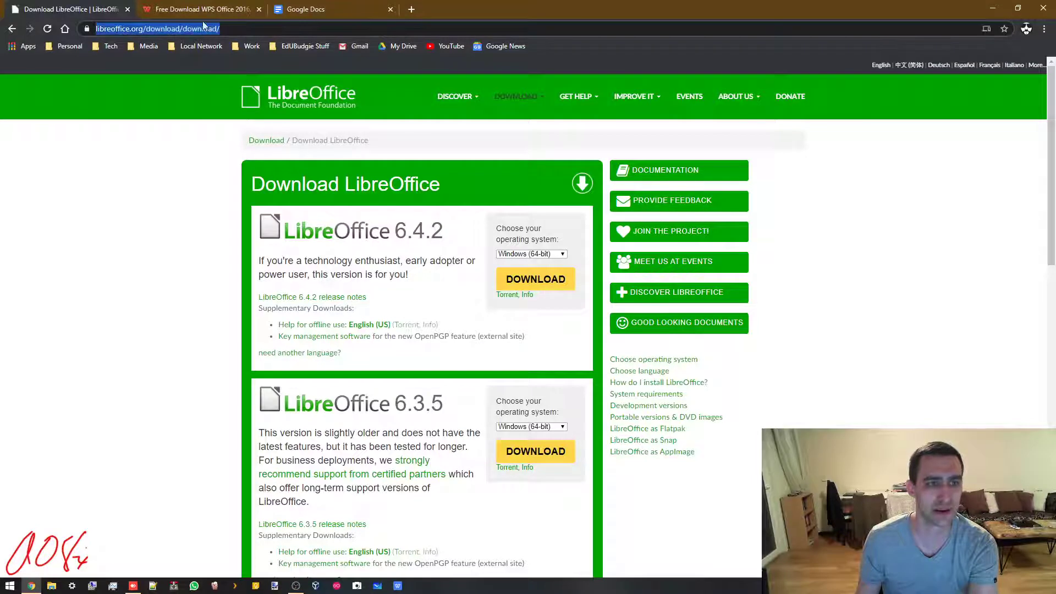
left_click(235, 29)
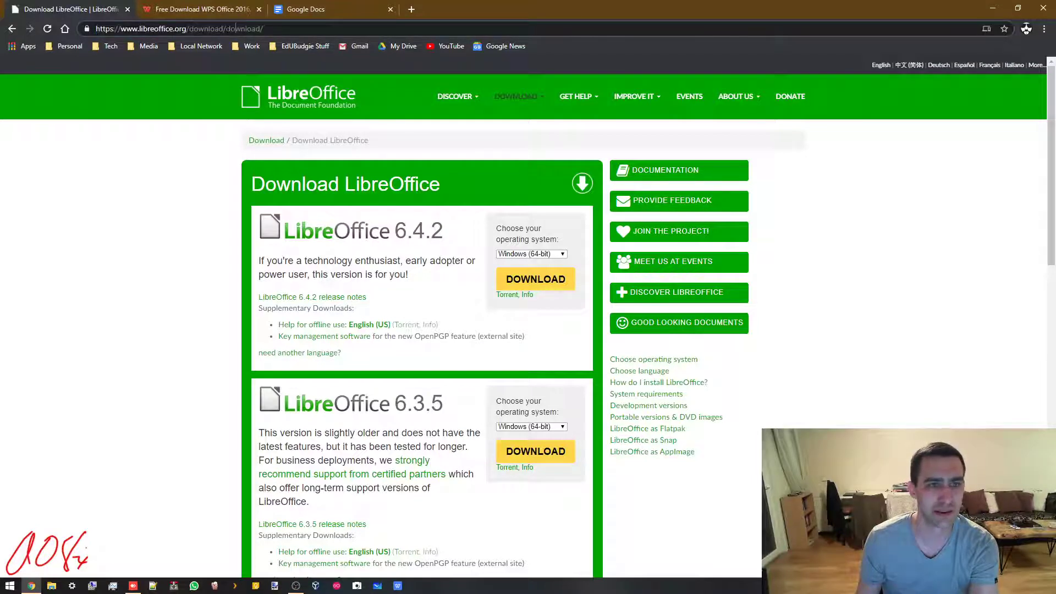
double_click(235, 29)
key("BackSpace")
key("BackSpace")
key("Return")
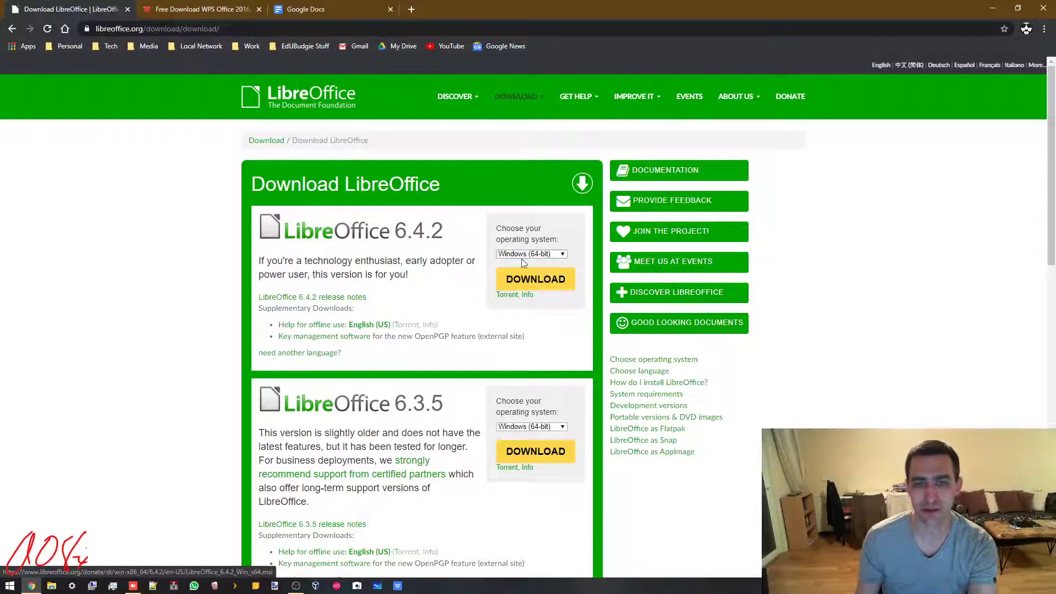
left_click(560, 254)
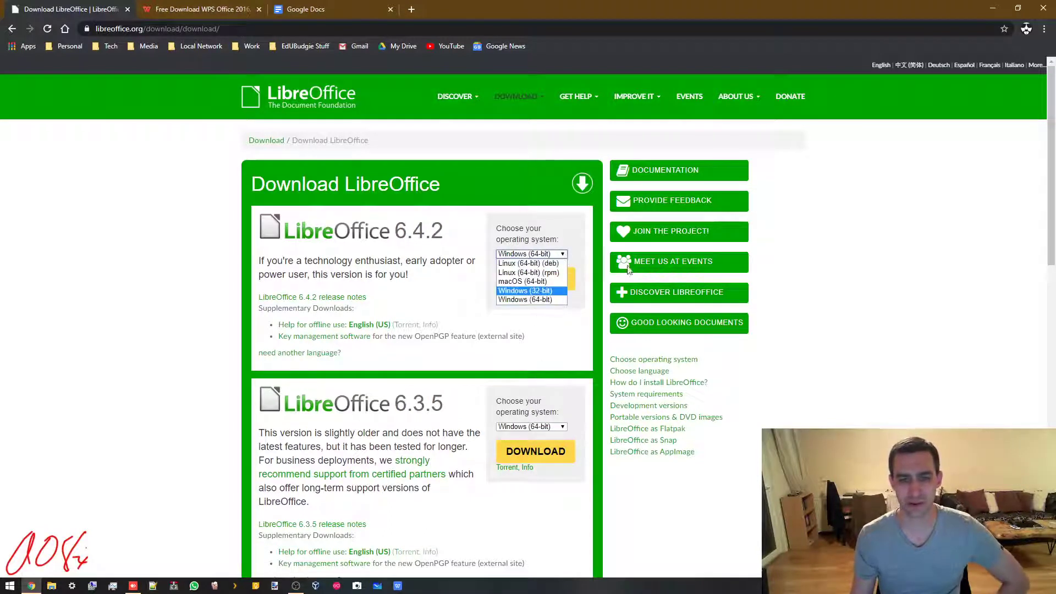
left_click(873, 335)
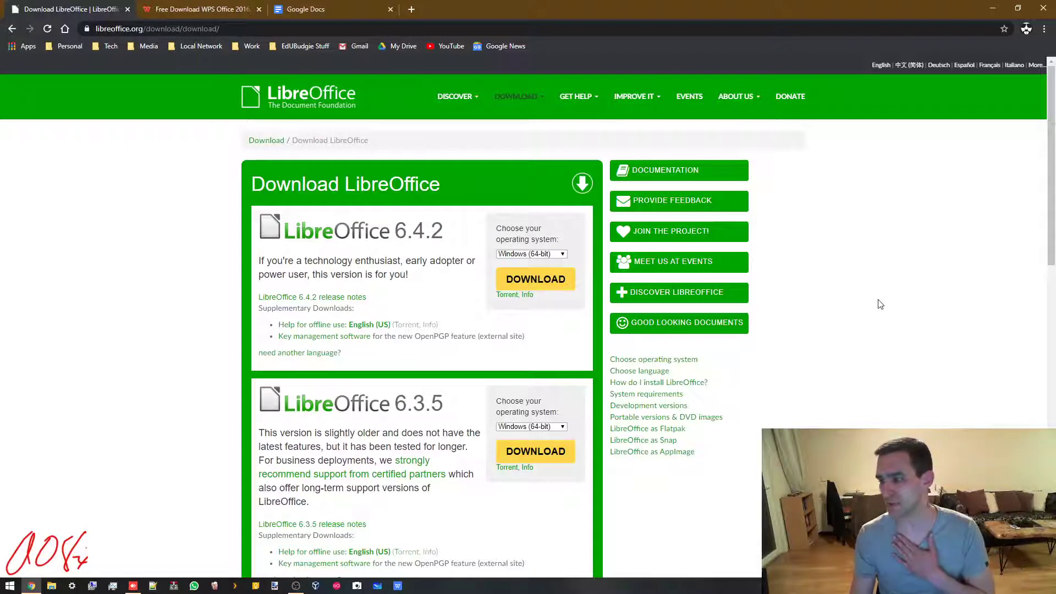
- Minimise Chrome, launch LibreOffice 6.4 and create a Writer Document from the Start Center
left_click(993, 9)
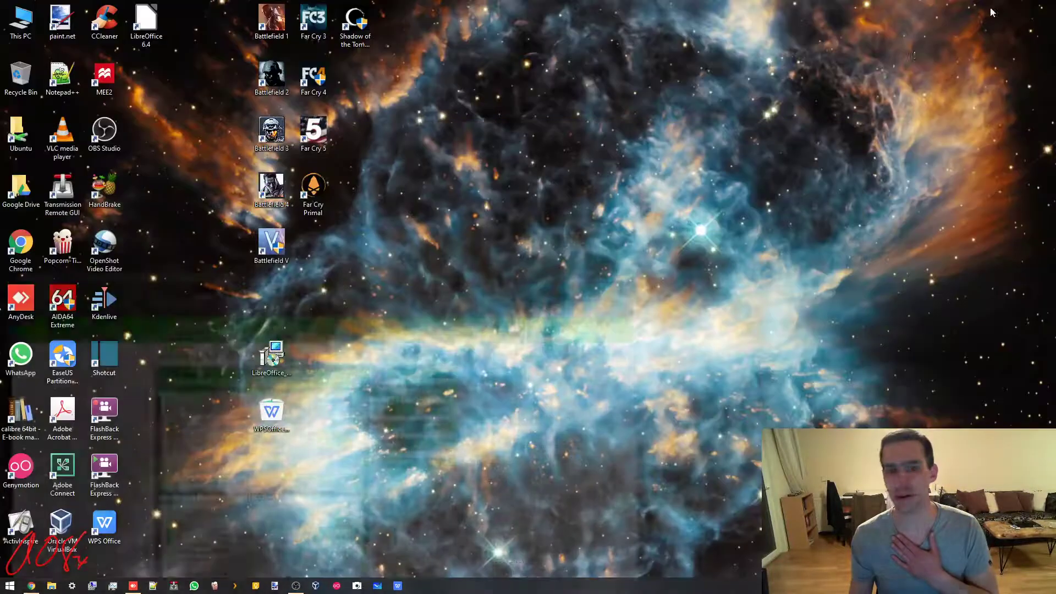
left_click(144, 25)
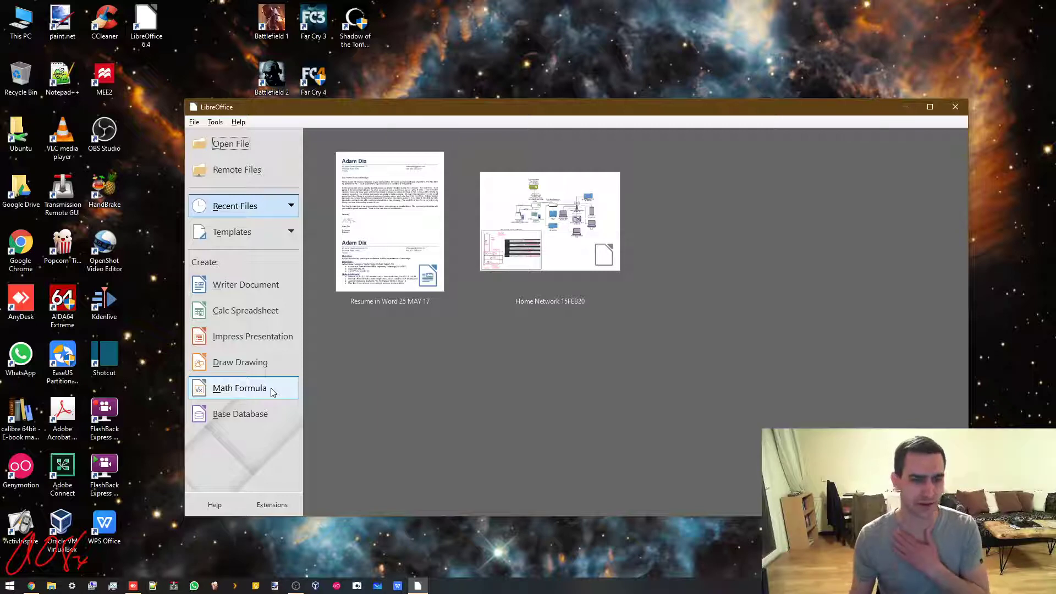
left_click(239, 286)
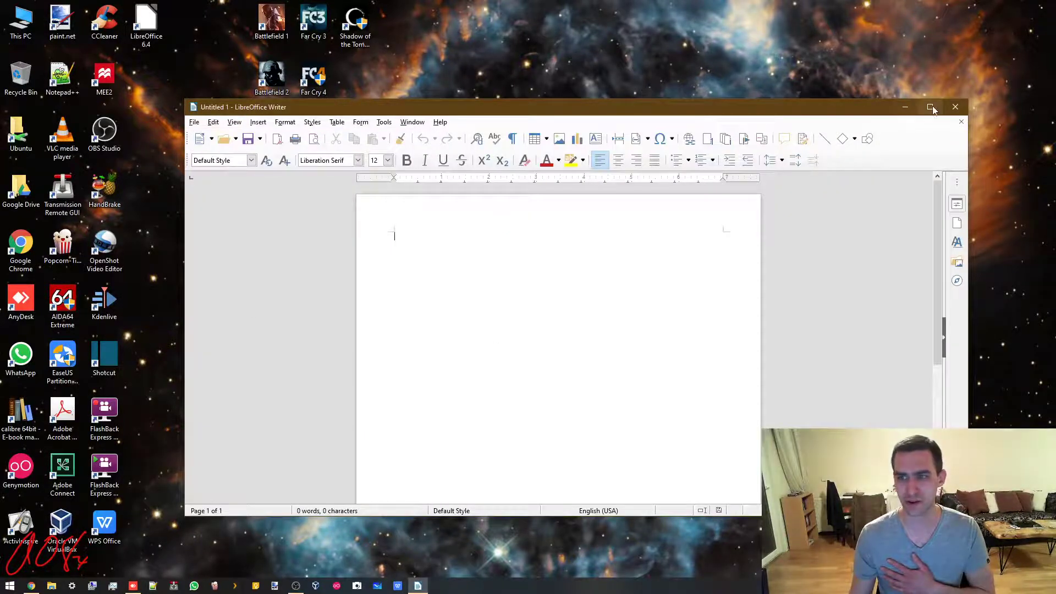
- Maximise the Writer window, set the font to Arial and type 'Microsoft Office' as the first line
left_click(930, 107)
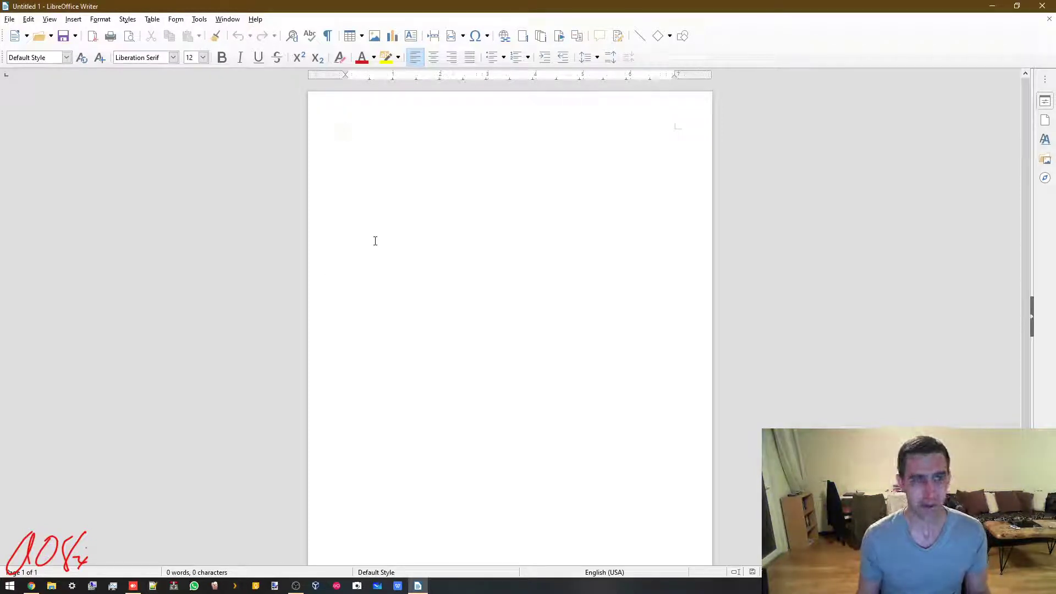
left_click(172, 58)
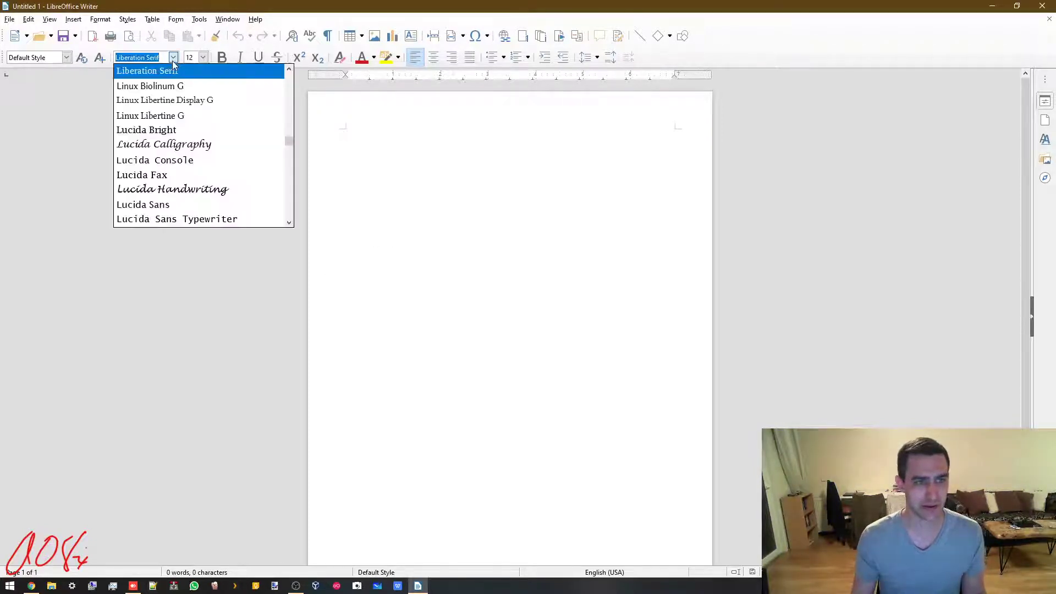
scroll(194, 165, "down", 10)
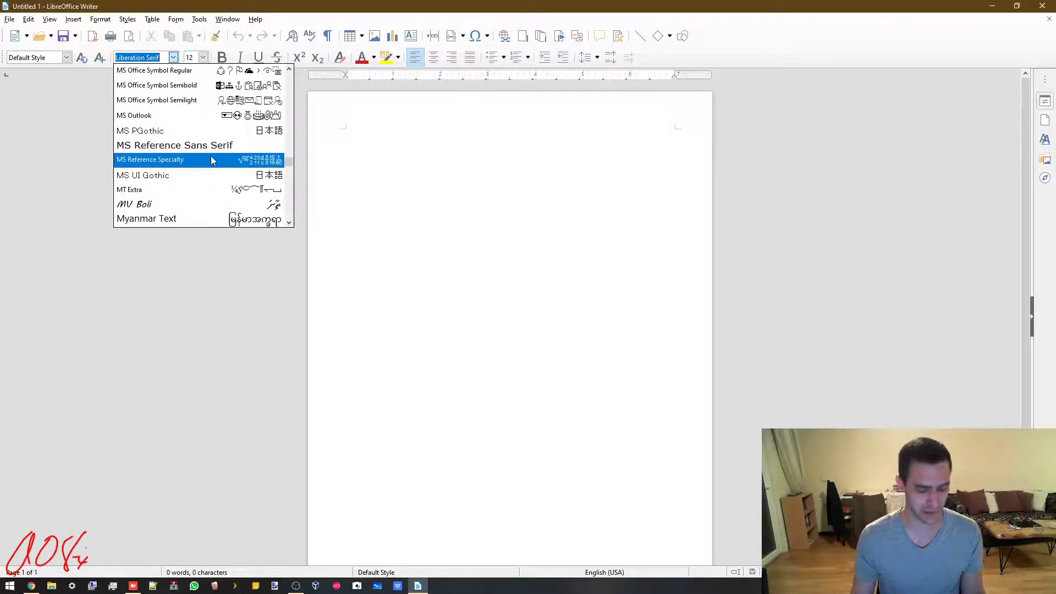
type("Arial")
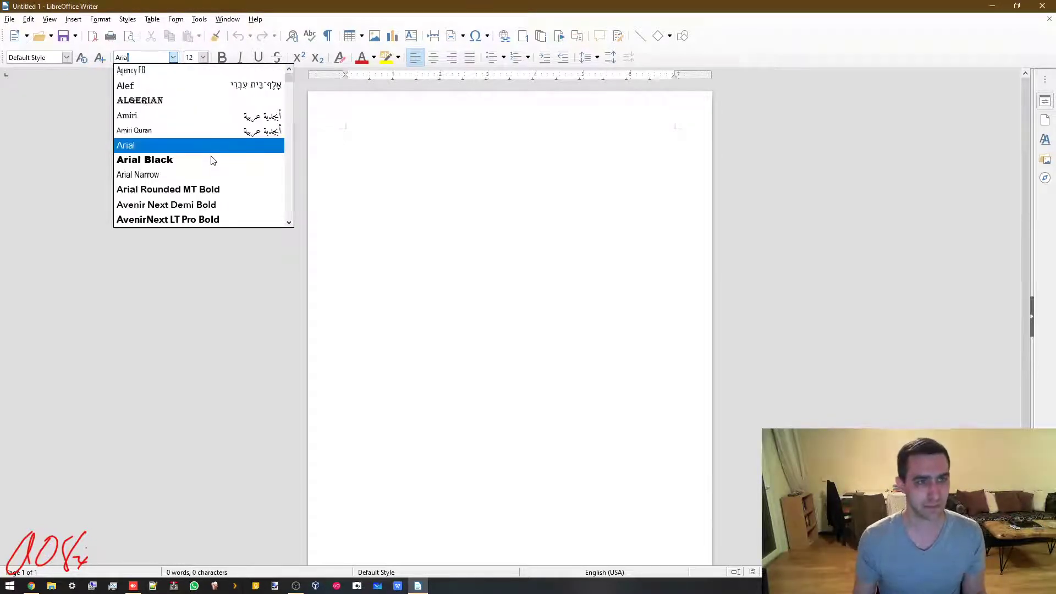
key("Return")
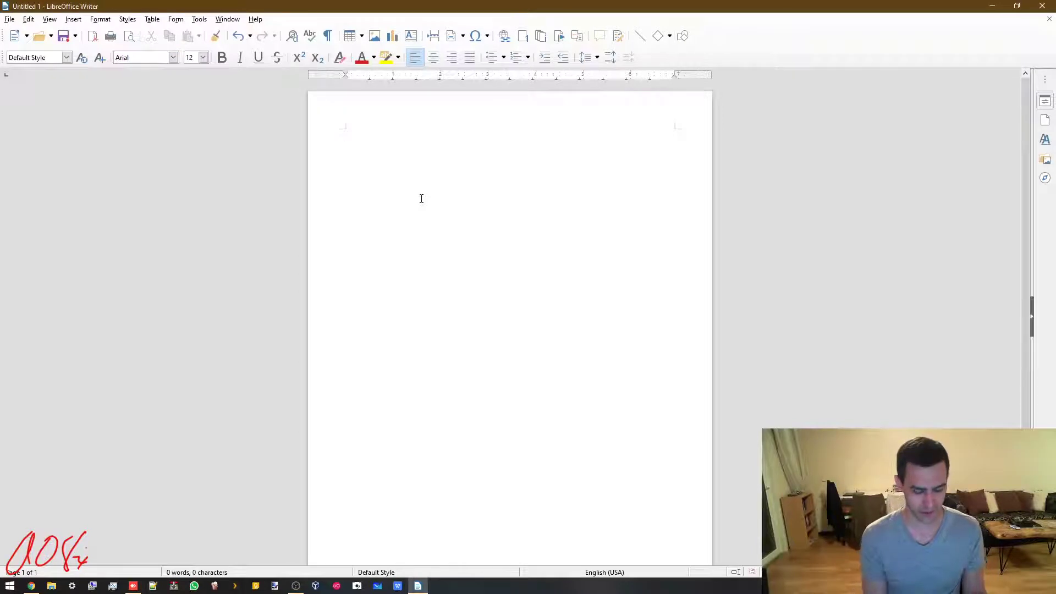
type("Microsof")
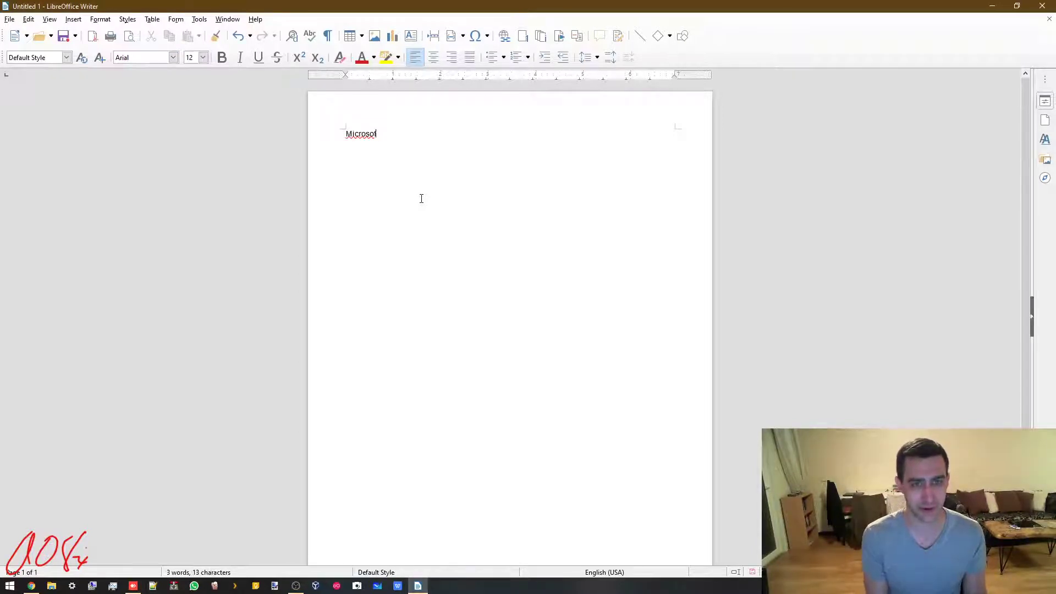
type(" t Ft ")
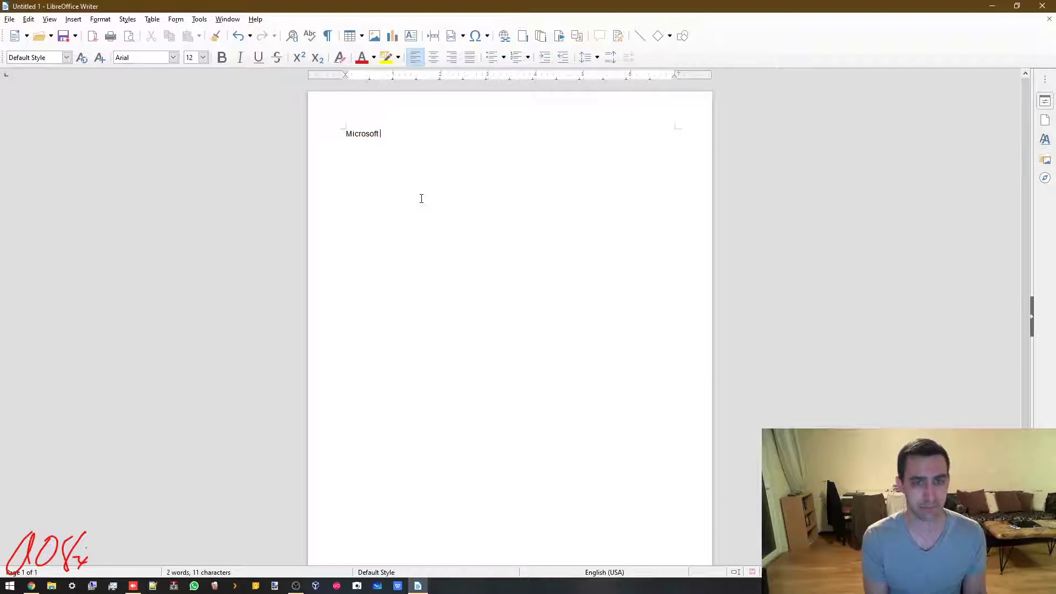
type("dOffice")
key("Return")
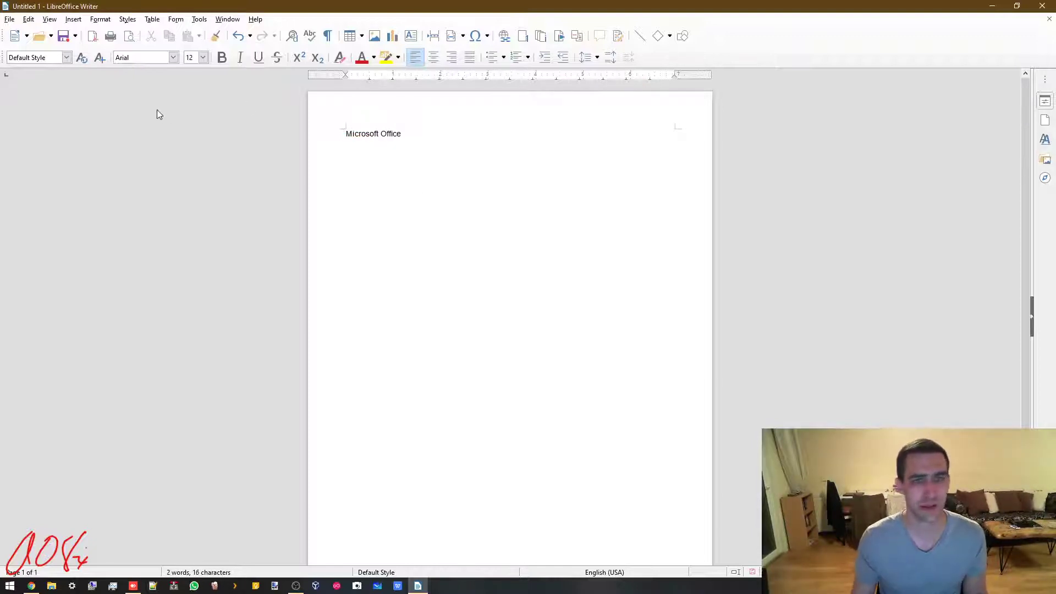
- Insert a formula object reading 3−4 below Microsoft Office
left_click(488, 36)
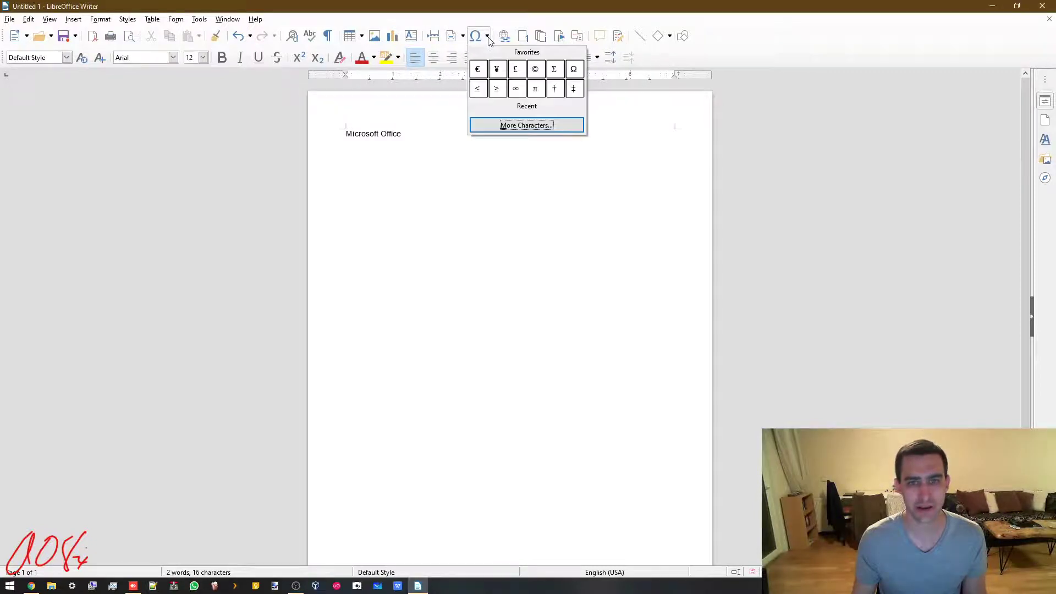
left_click(634, 346)
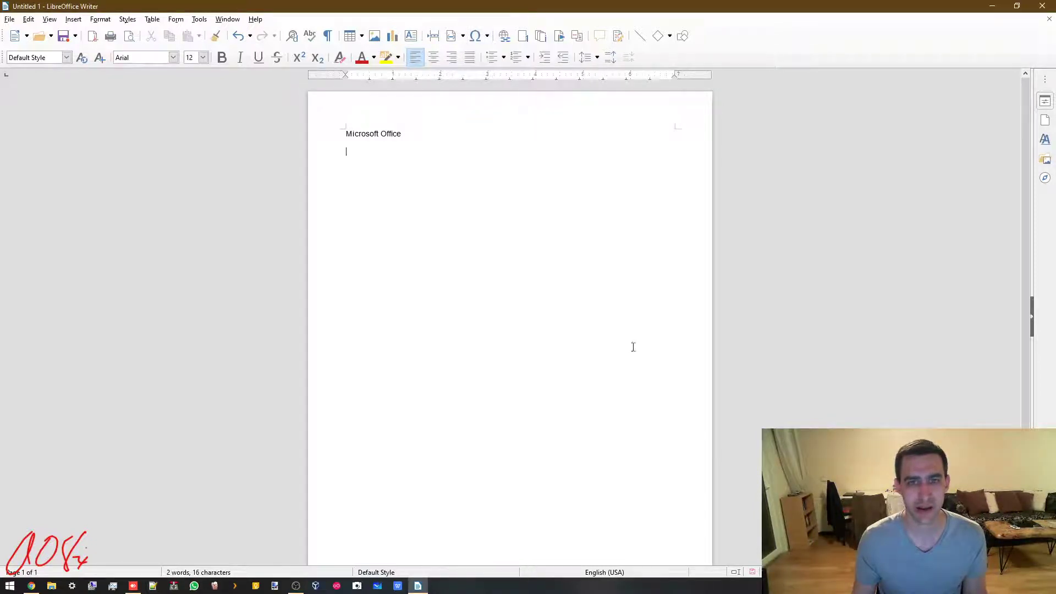
left_click(80, 21)
mouse_move(160, 106)
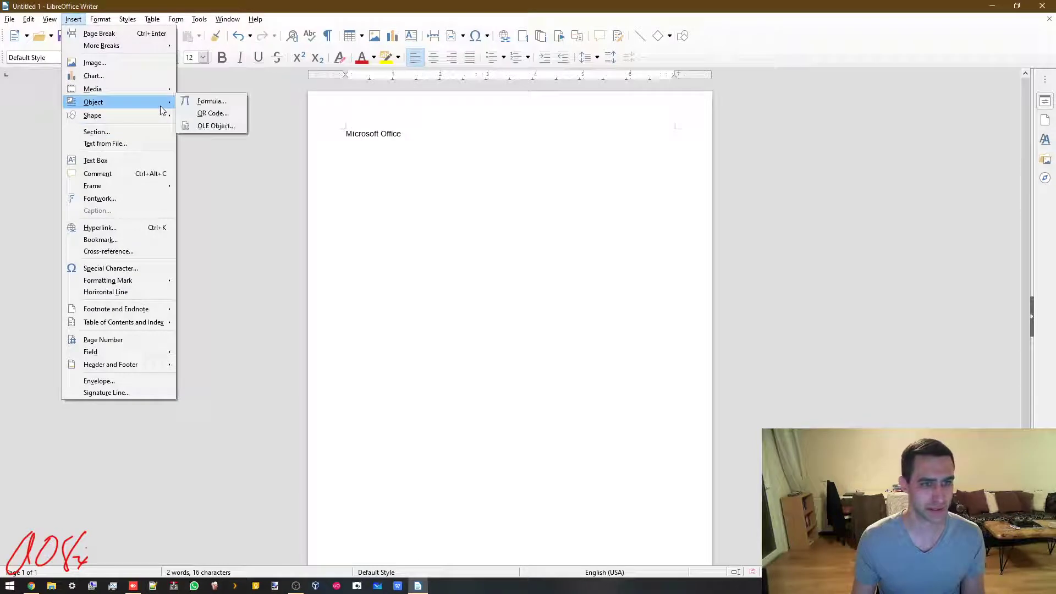
left_click(213, 101)
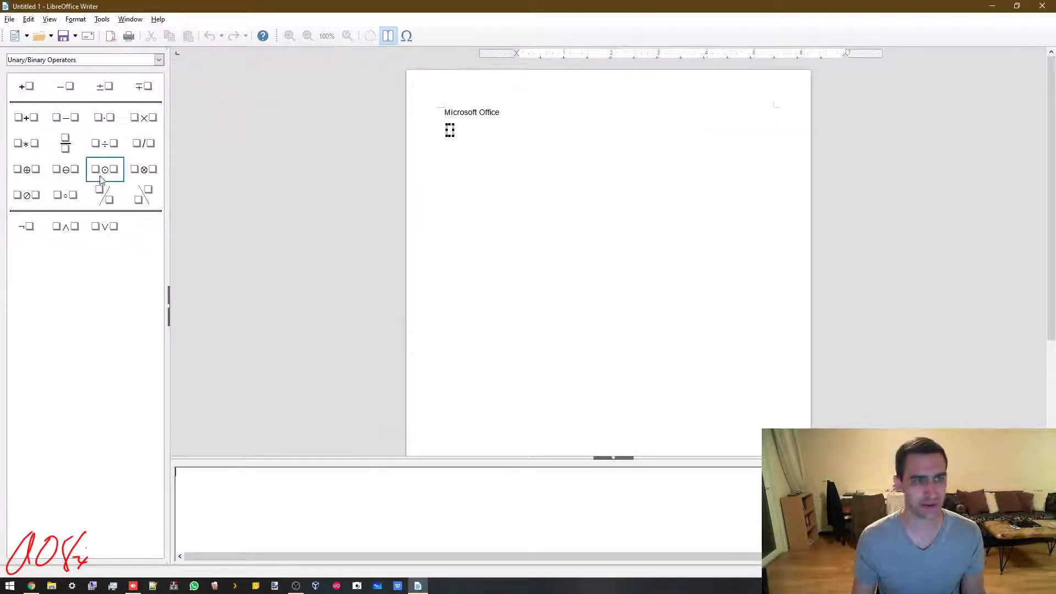
left_click(66, 118)
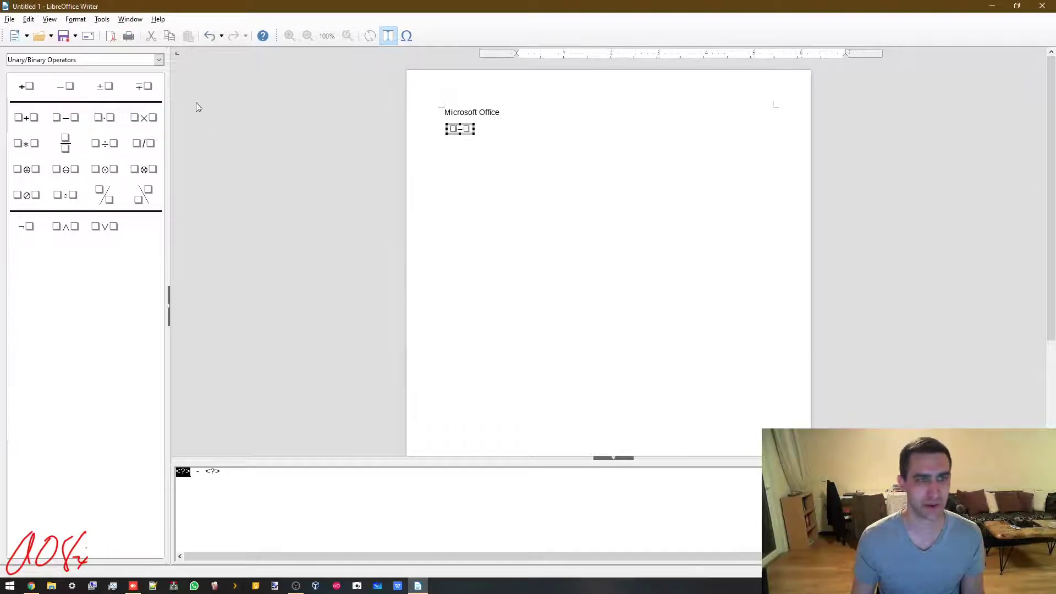
left_click(469, 131)
left_click(467, 131)
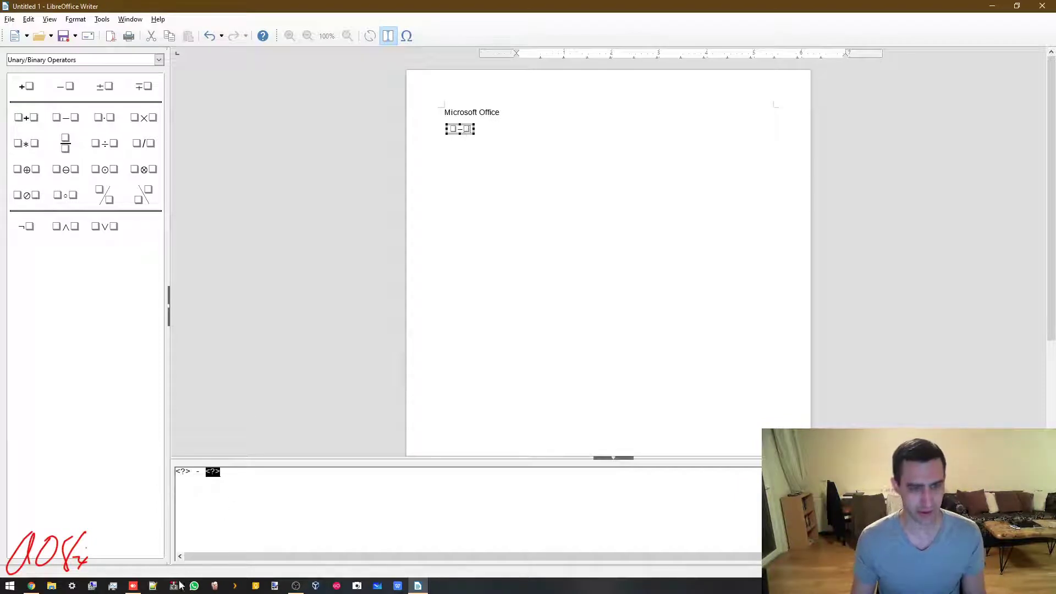
type("4")
double_click(188, 472)
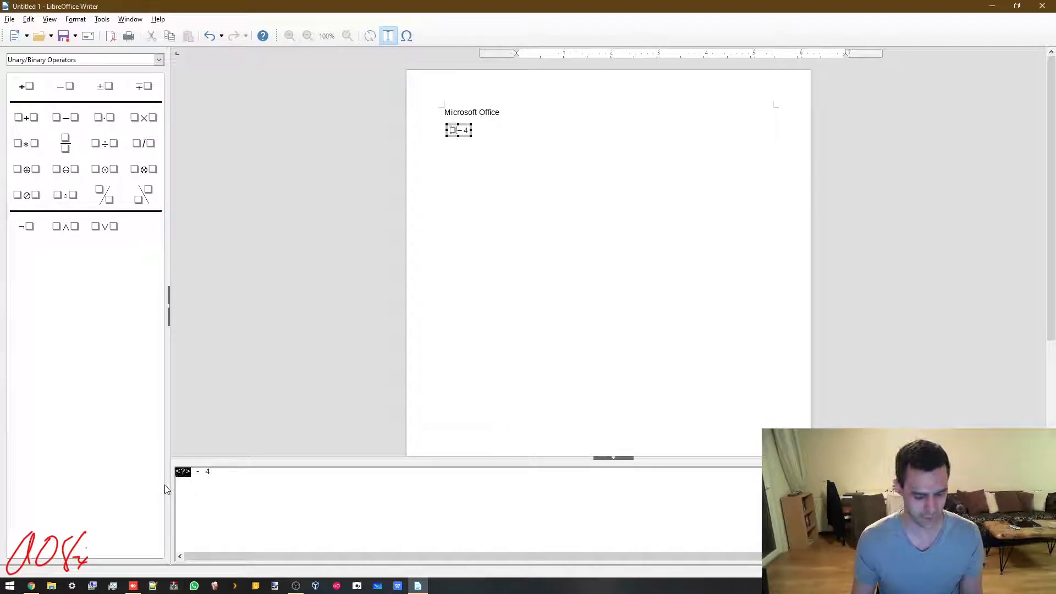
type("3")
left_click(484, 184)
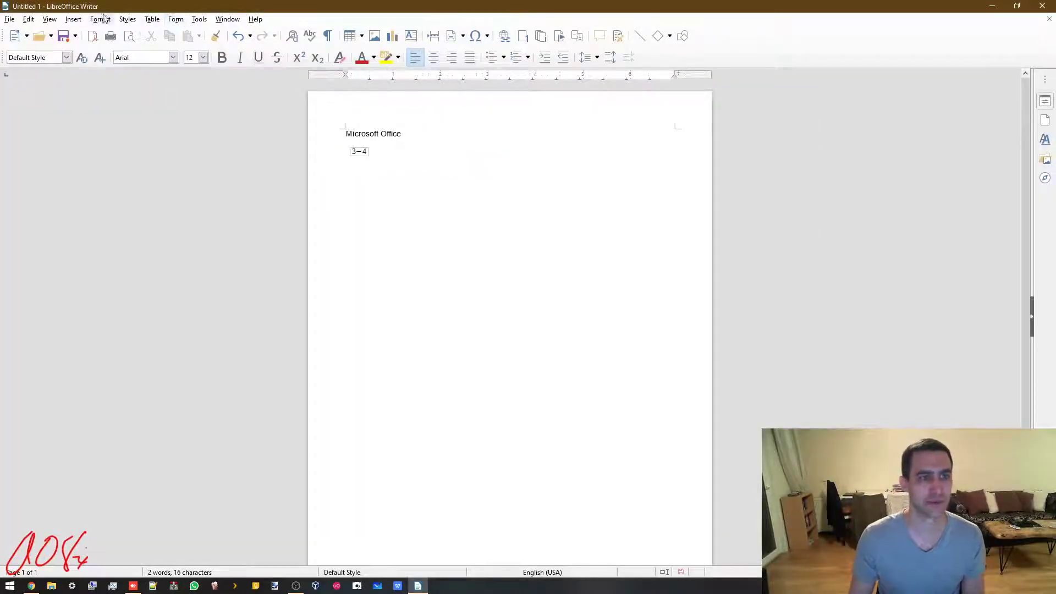
- Insert another formula with a wide slash division, a plus-minus and a minus-plus sign
left_click(75, 20)
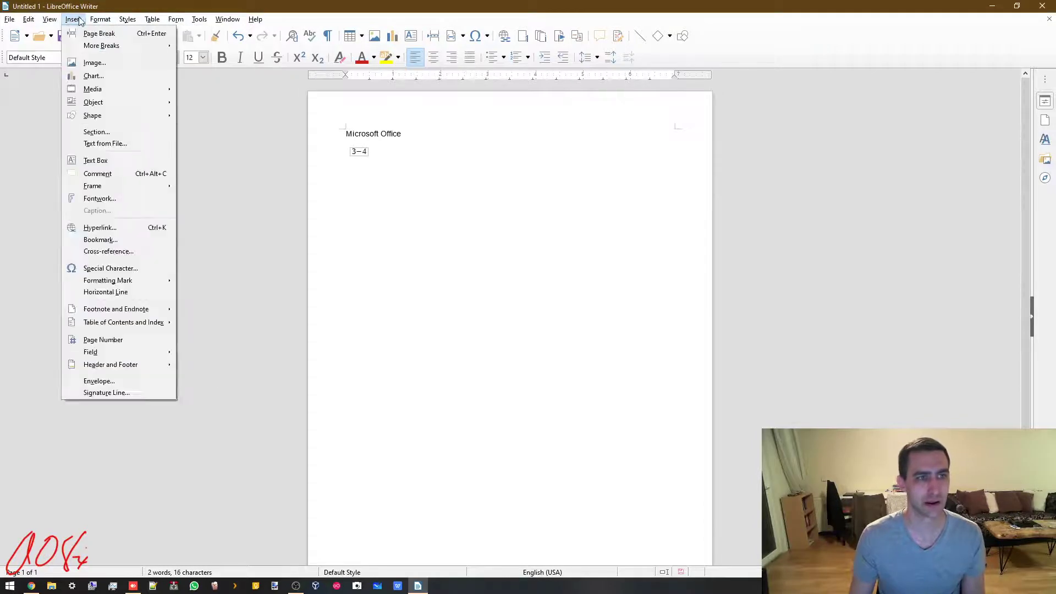
mouse_move(107, 102)
left_click(203, 100)
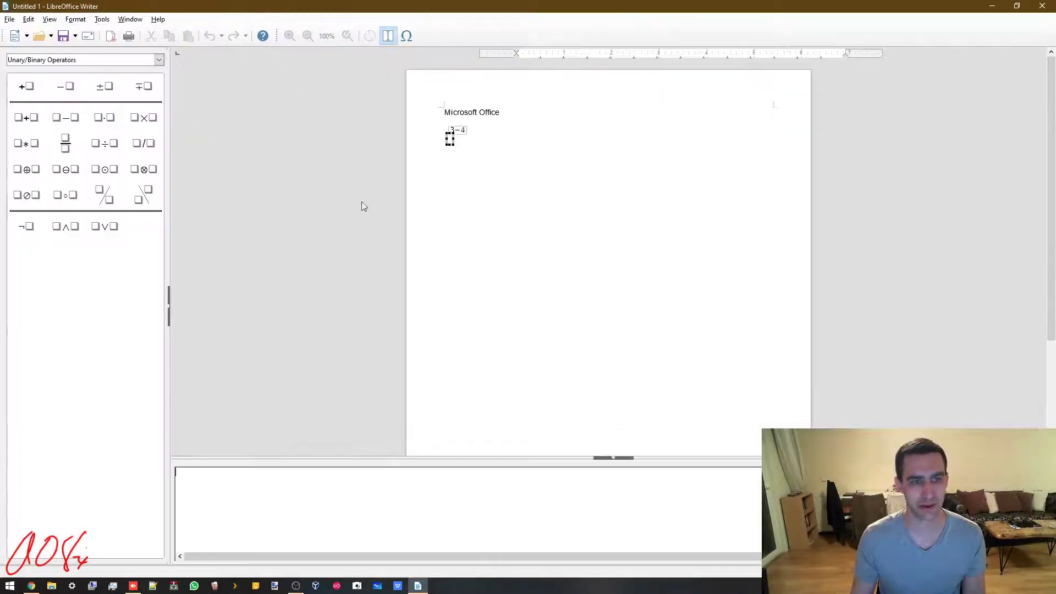
left_click(109, 195)
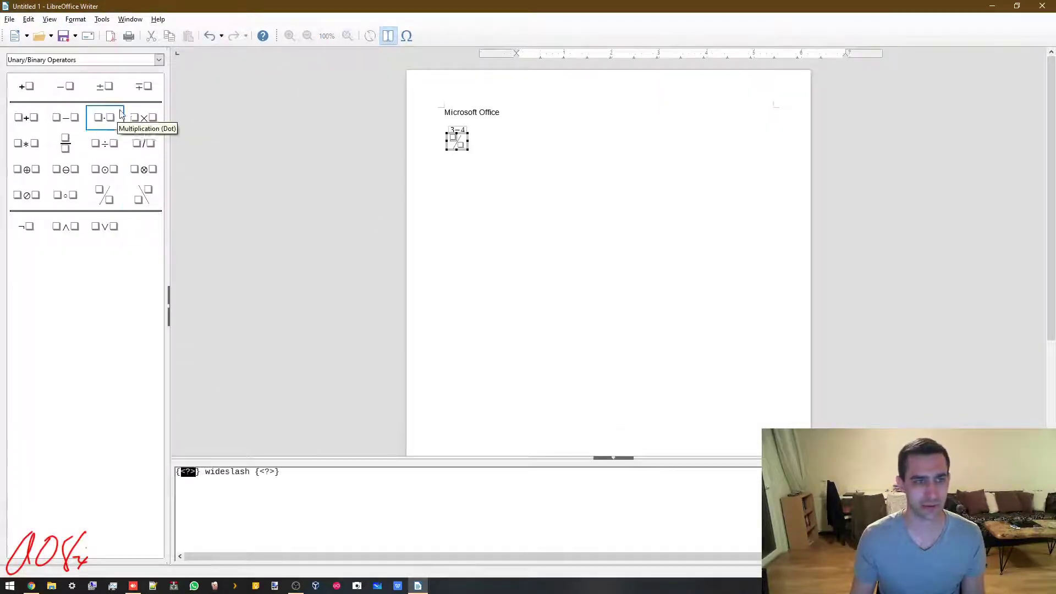
left_click(105, 87)
left_click(144, 86)
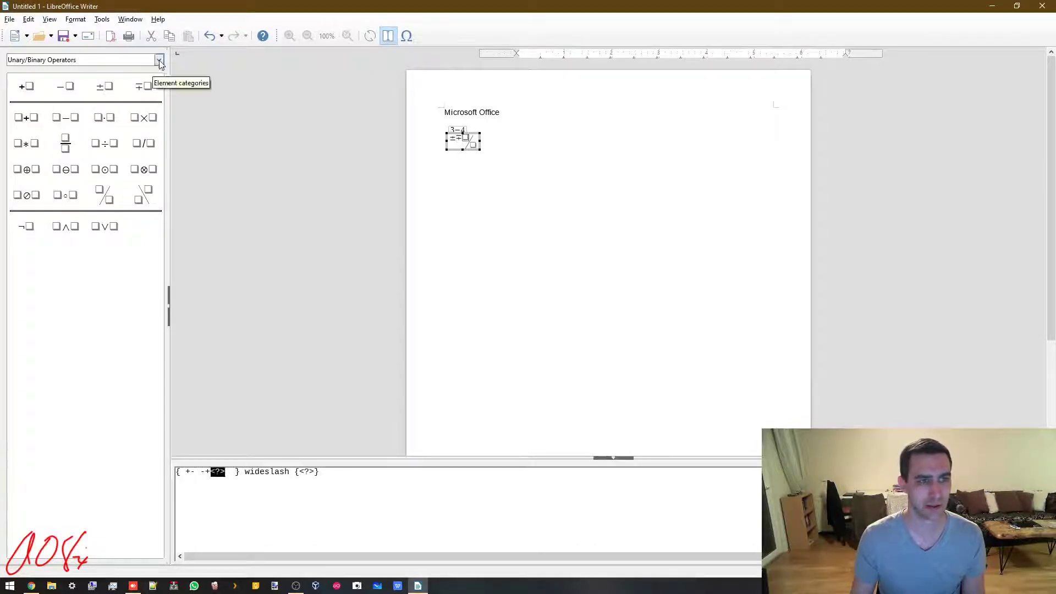
- Add sinh from Functions and scalable double brackets from Brackets, then return to the text
left_click(159, 60)
left_click(110, 98)
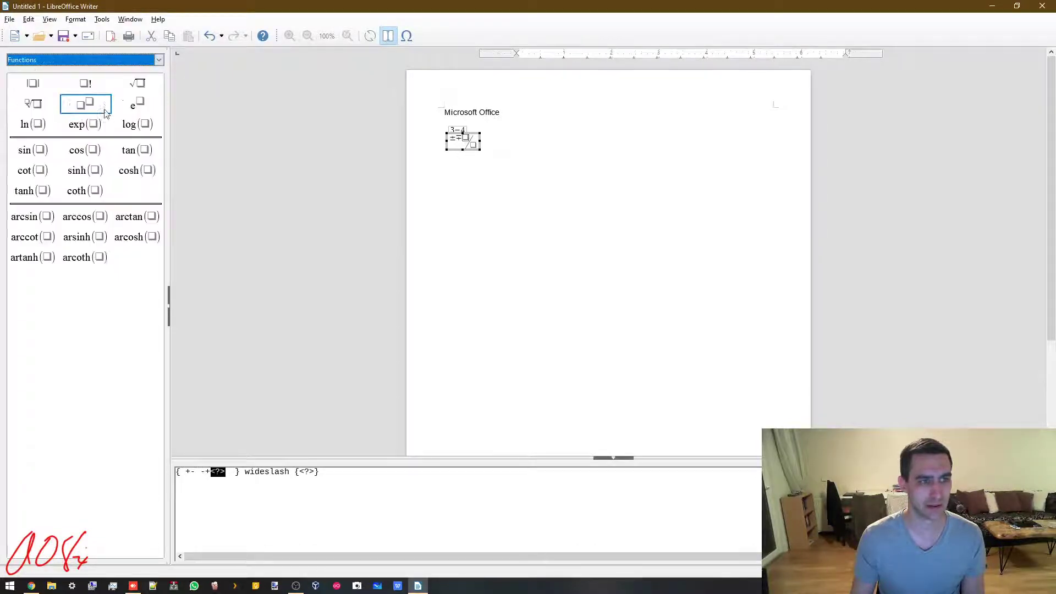
left_click(93, 174)
left_click(159, 59)
left_click(91, 123)
left_click(105, 207)
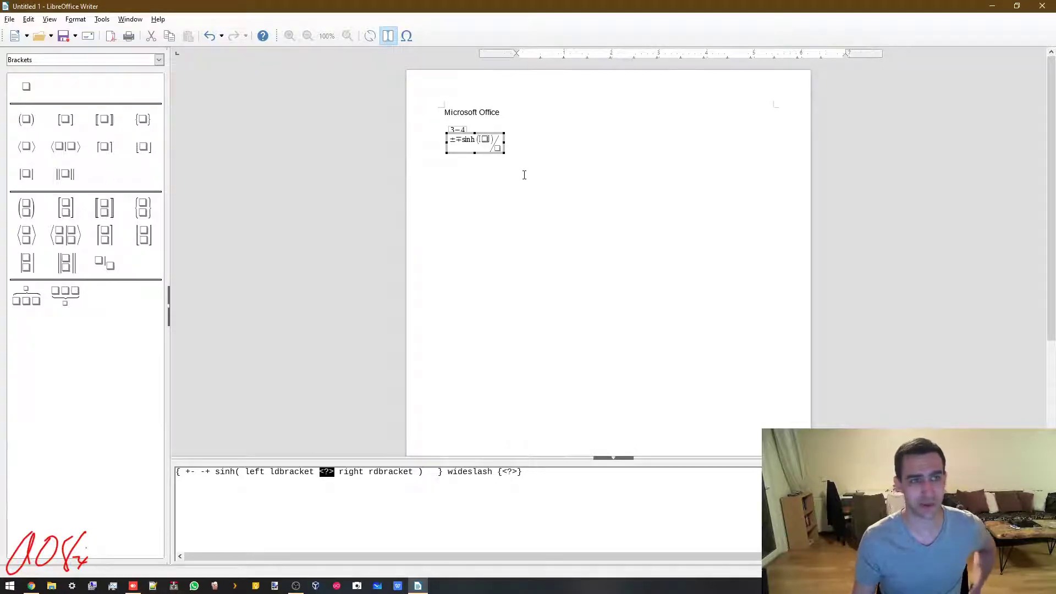
left_click(159, 59)
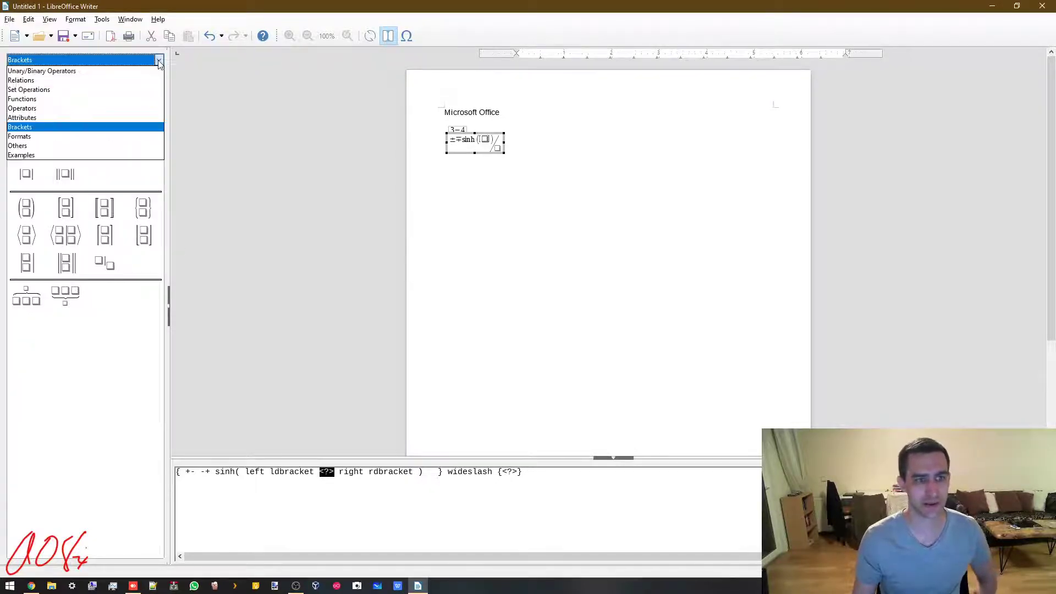
left_click(55, 99)
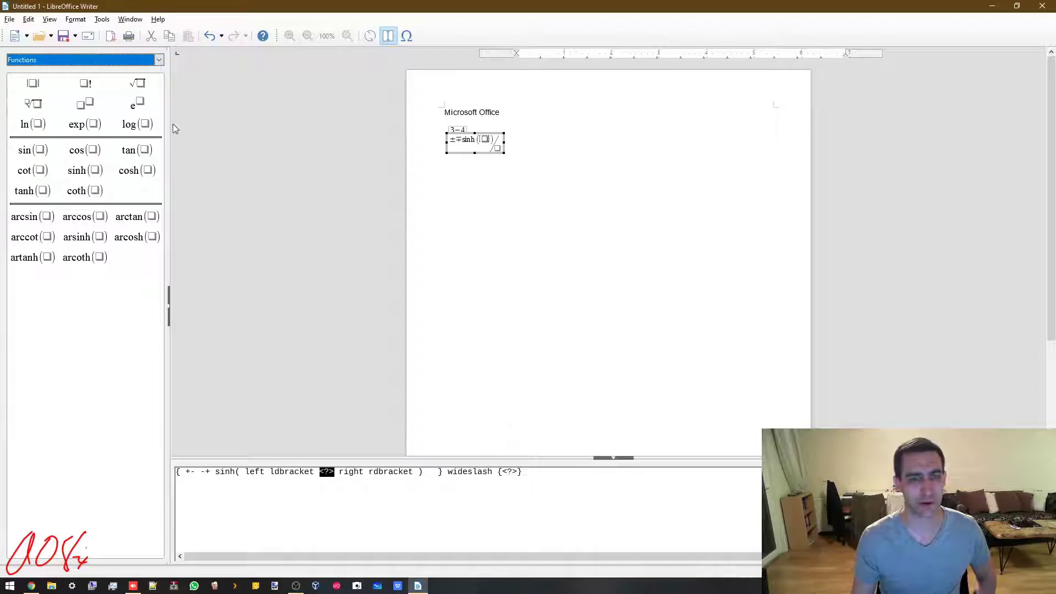
left_click(570, 288)
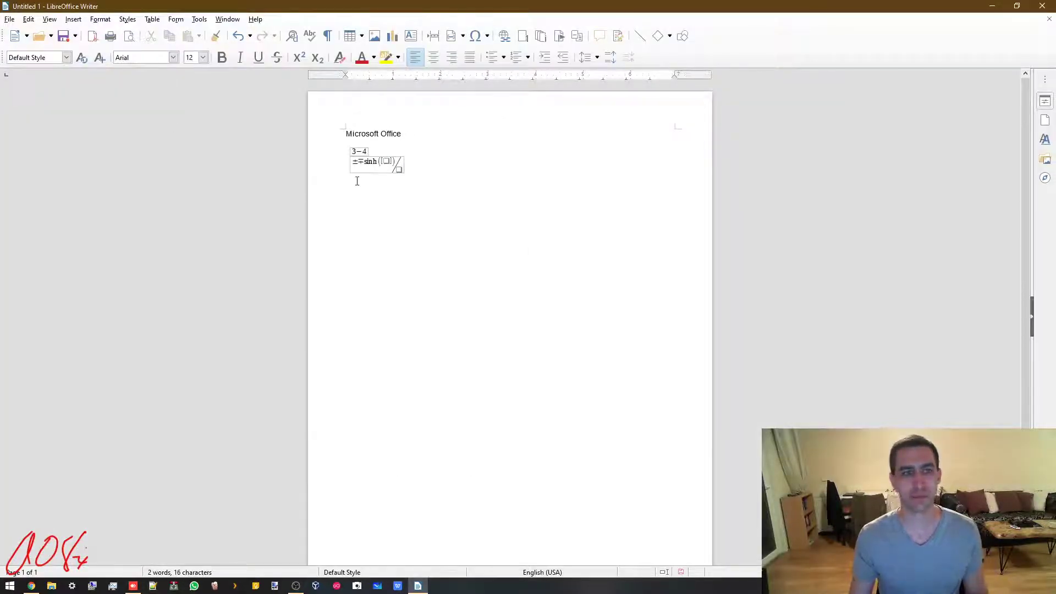
- Close Writer without saving, start a Calc spreadsheet and drag-select ranges D11:J31, I14:O31 and I13:R25
left_click(1049, 21)
left_click(559, 312)
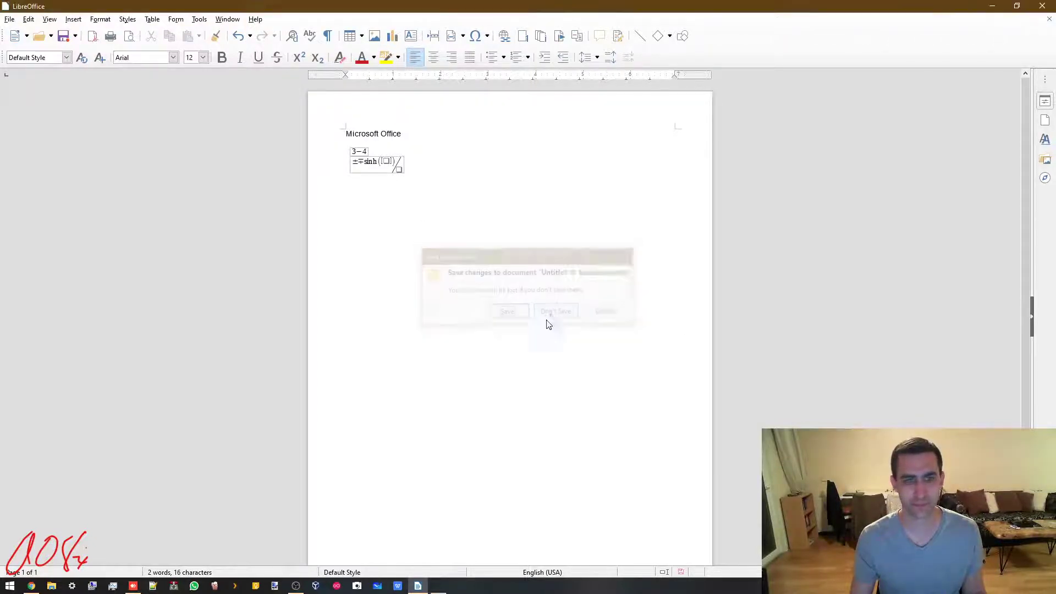
left_click(61, 208)
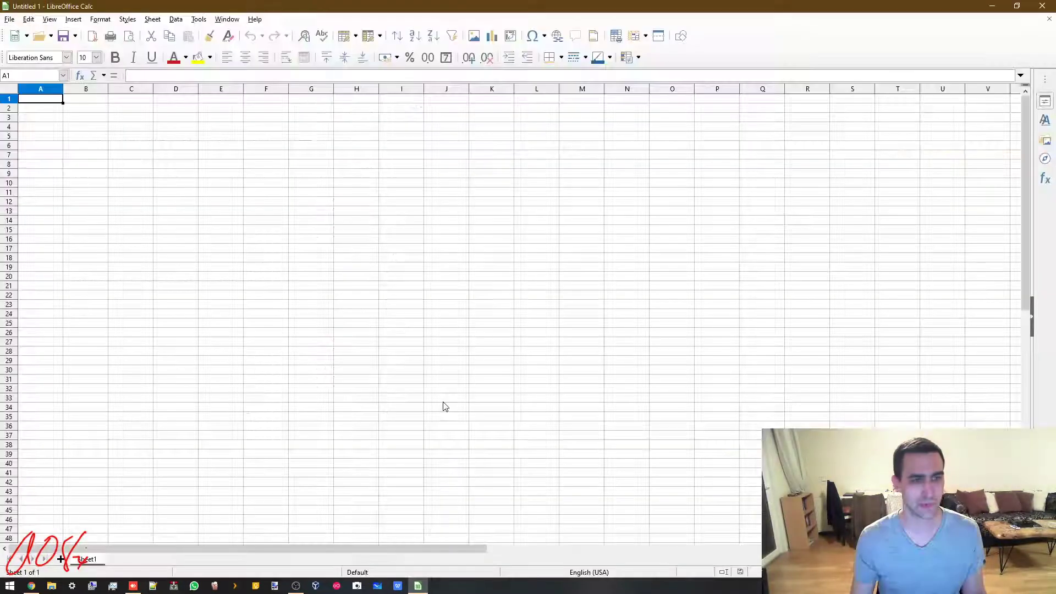
left_click_drag(165, 192, 453, 382)
left_click_drag(660, 383, 382, 229)
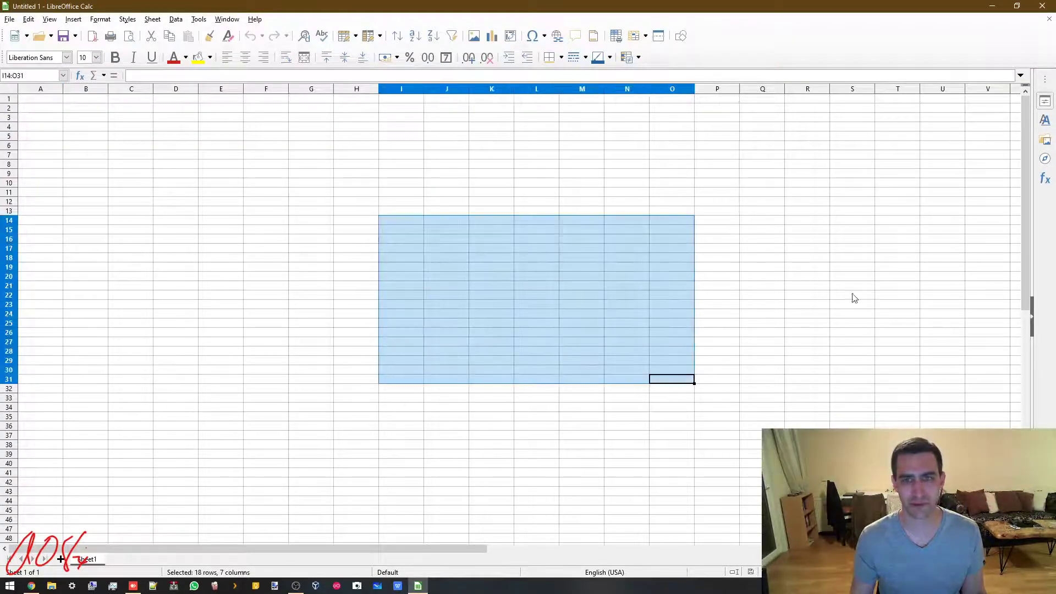
left_click_drag(814, 211, 397, 329)
left_click(286, 286)
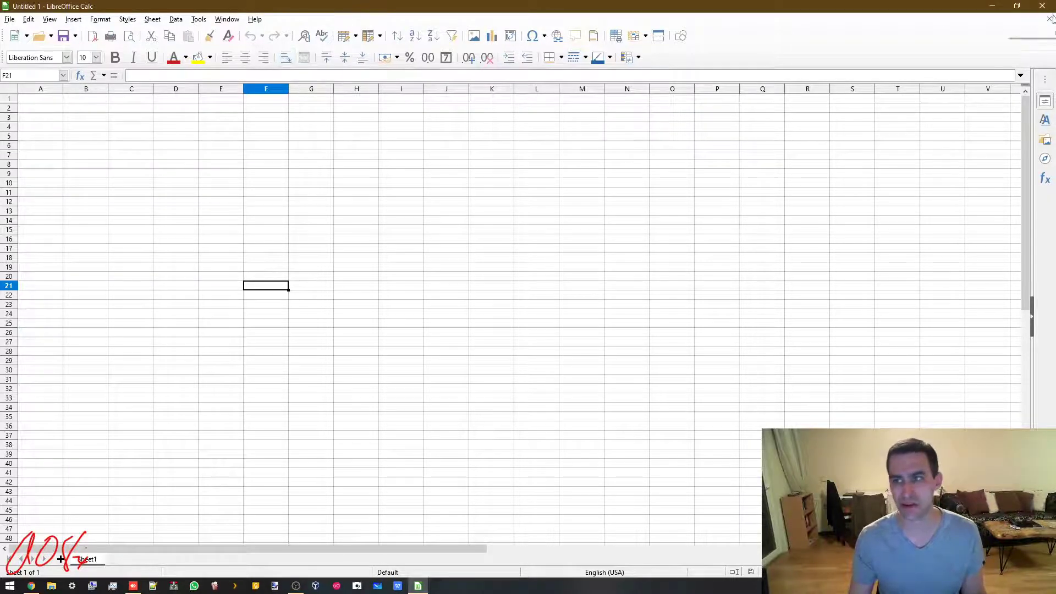
- Review the Save As file formats keeping ODF Spreadsheet, cancel, and close the spreadsheet
left_click(9, 19)
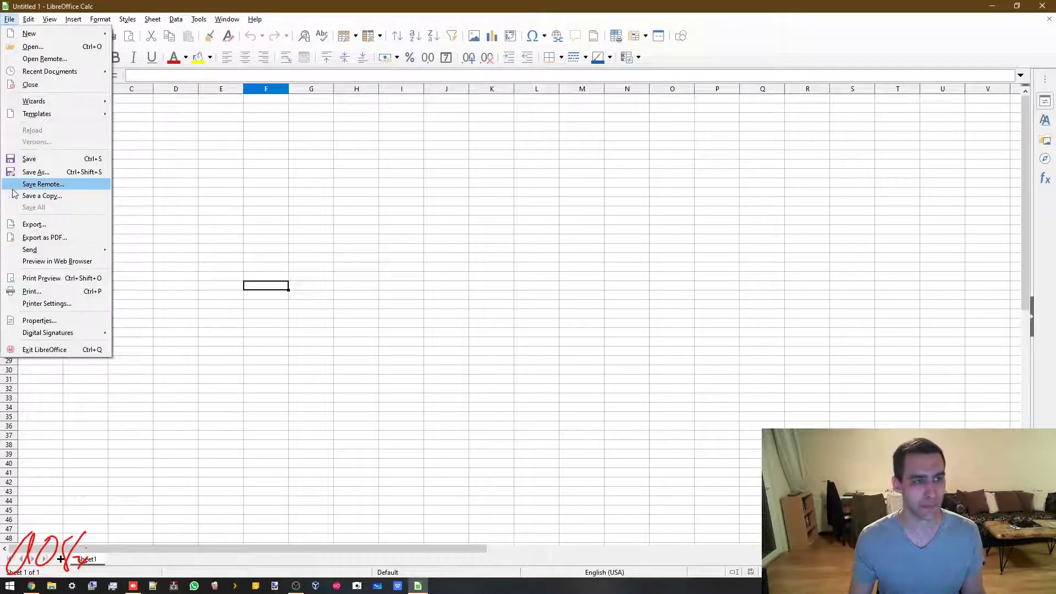
left_click(27, 173)
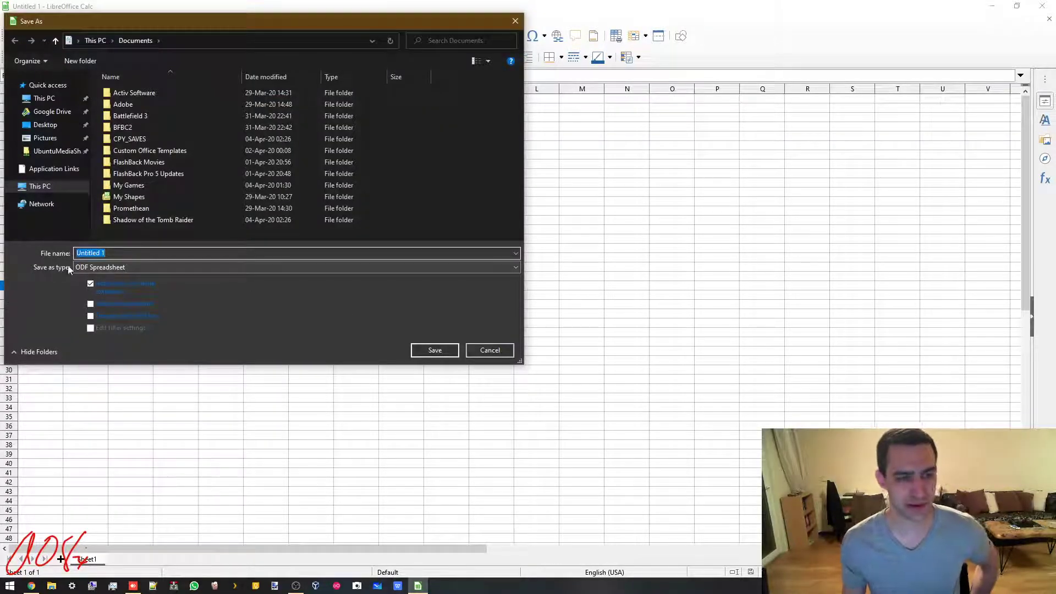
left_click(139, 268)
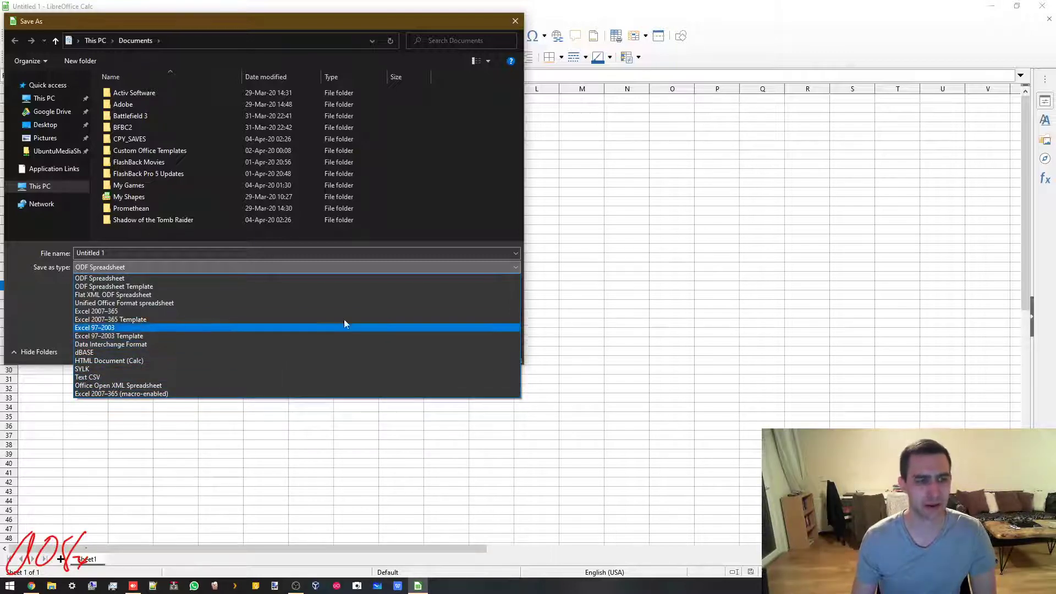
left_click(32, 321)
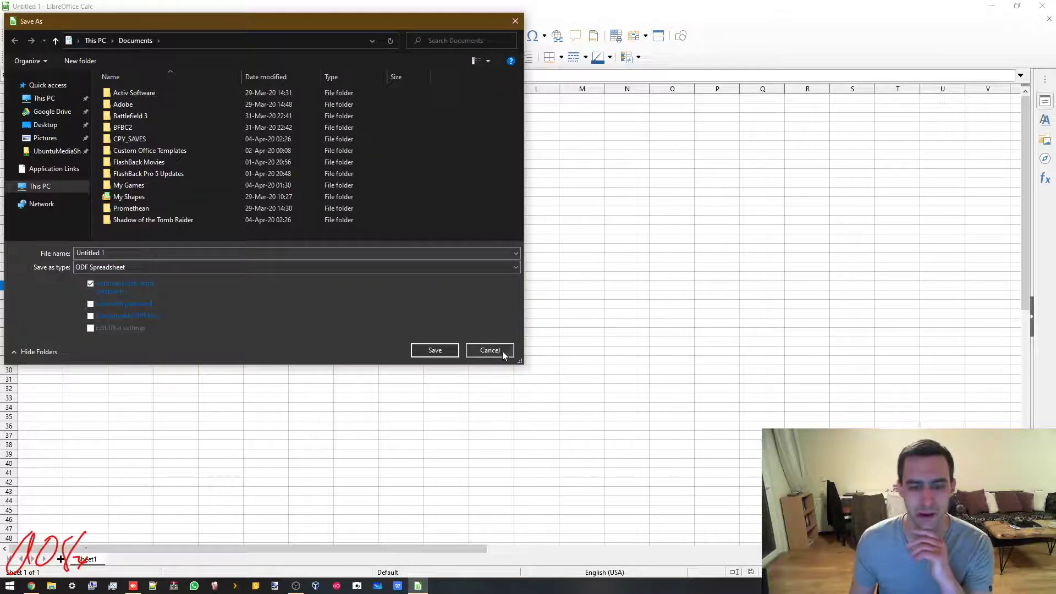
left_click(502, 350)
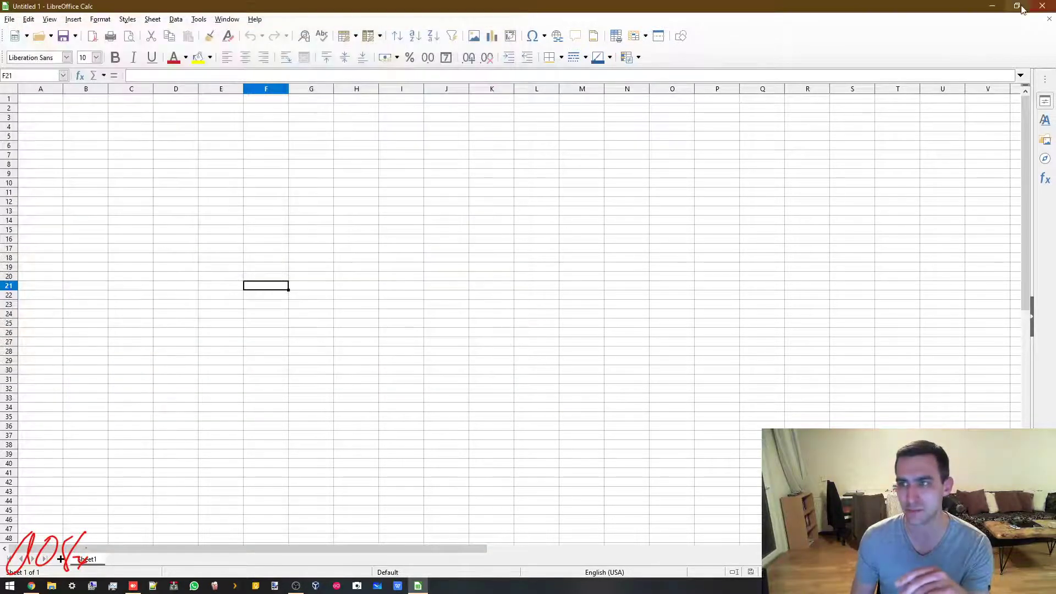
left_click(1050, 19)
- Start an Impress presentation and open it from the Classy Red template
left_click(72, 238)
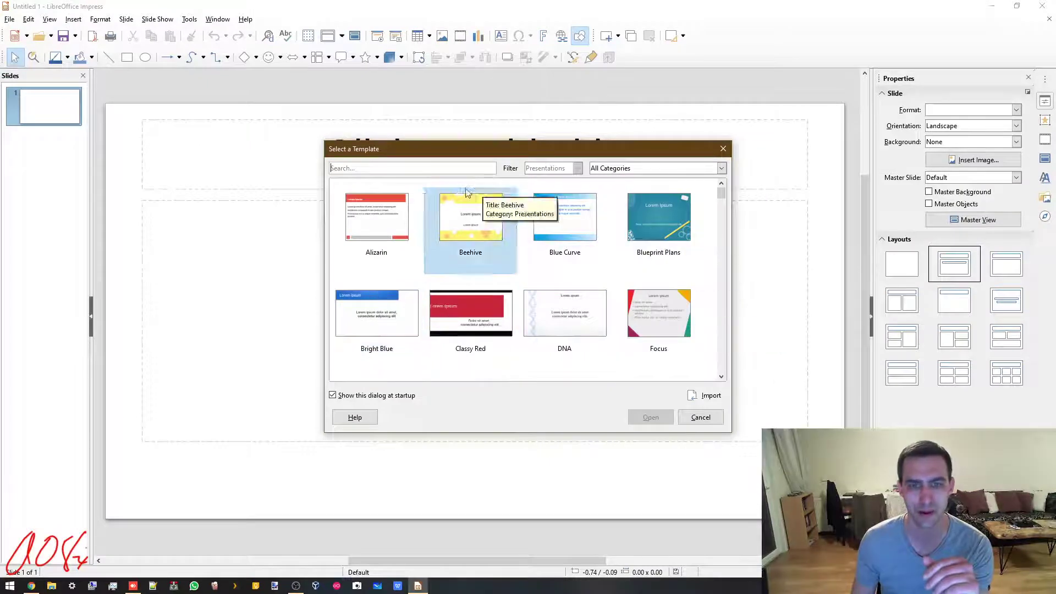
left_click(473, 322)
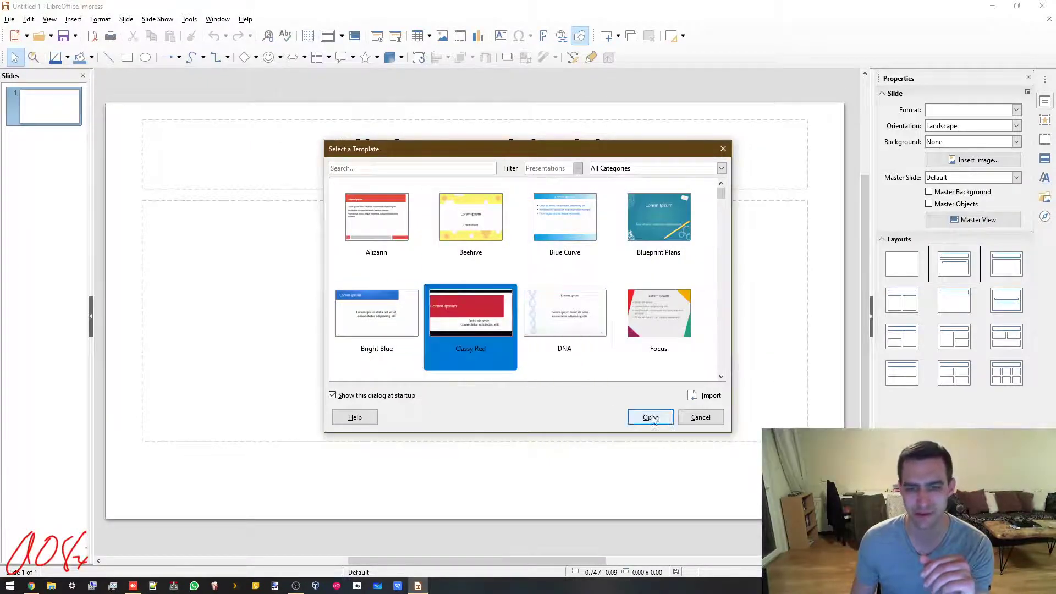
left_click(651, 417)
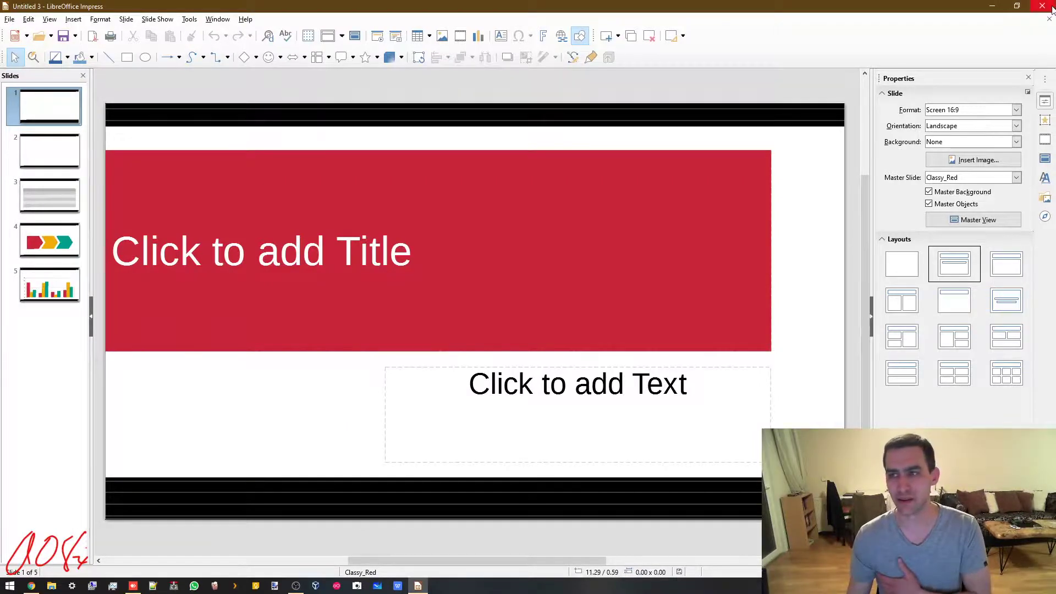
- Close Impress, return to Chrome, close the LibreOffice tab and scroll the WPS Office download page
left_click(1043, 6)
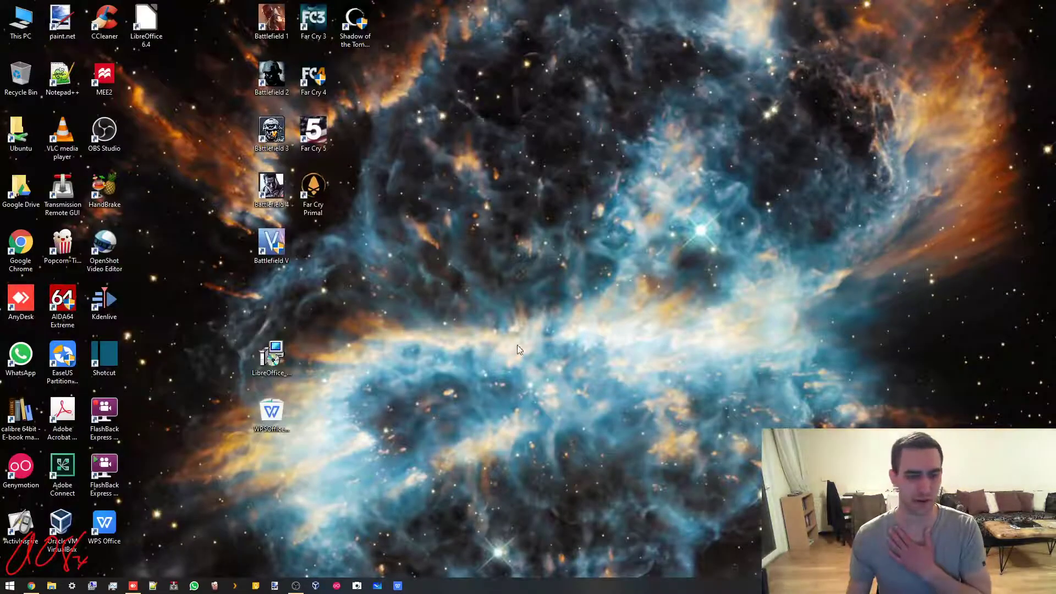
left_click(36, 586)
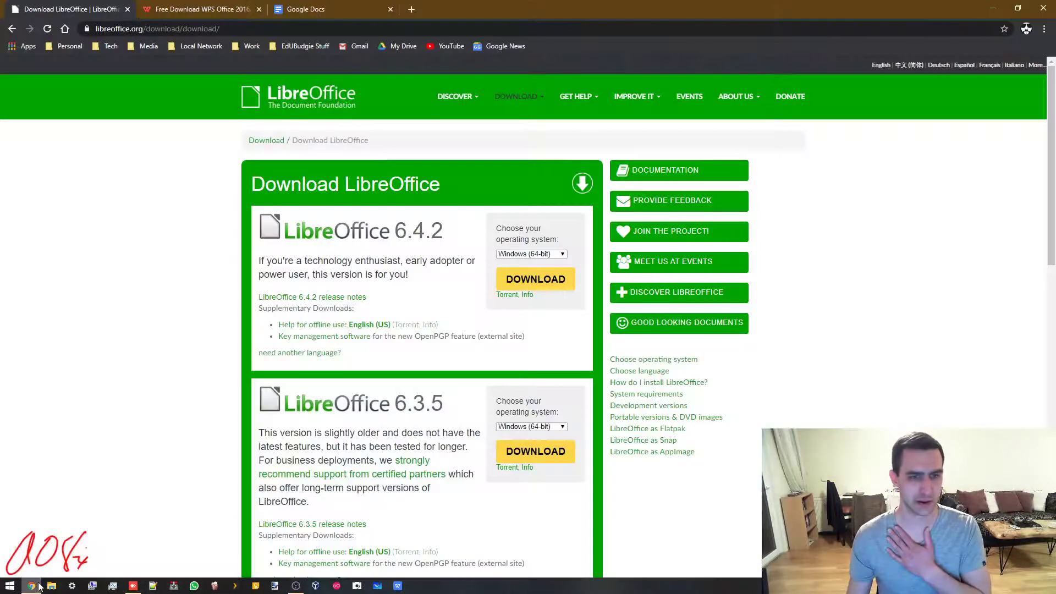
left_click(127, 9)
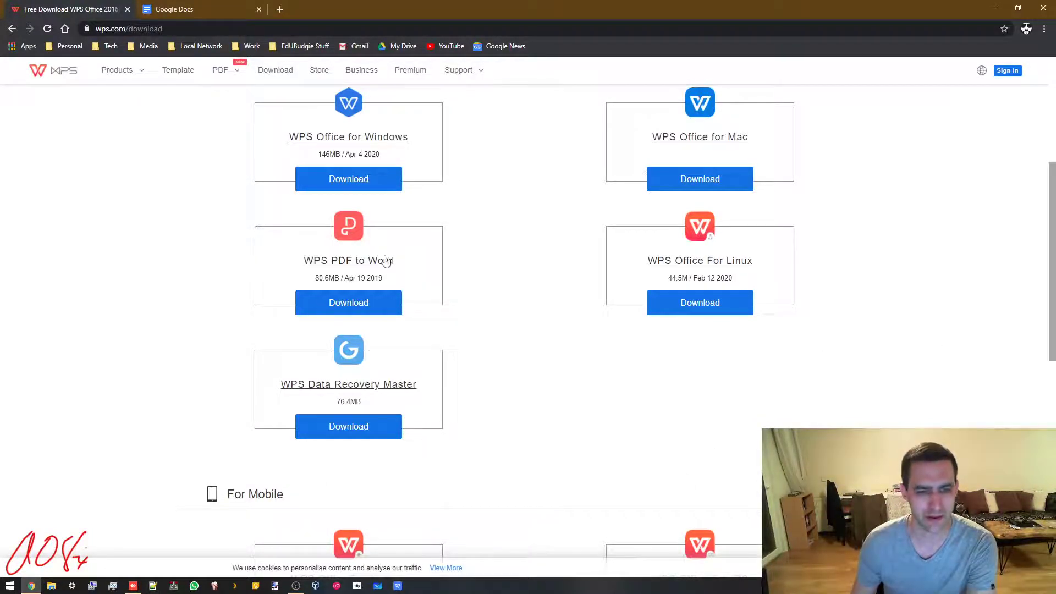
scroll(622, 444, "down", 3)
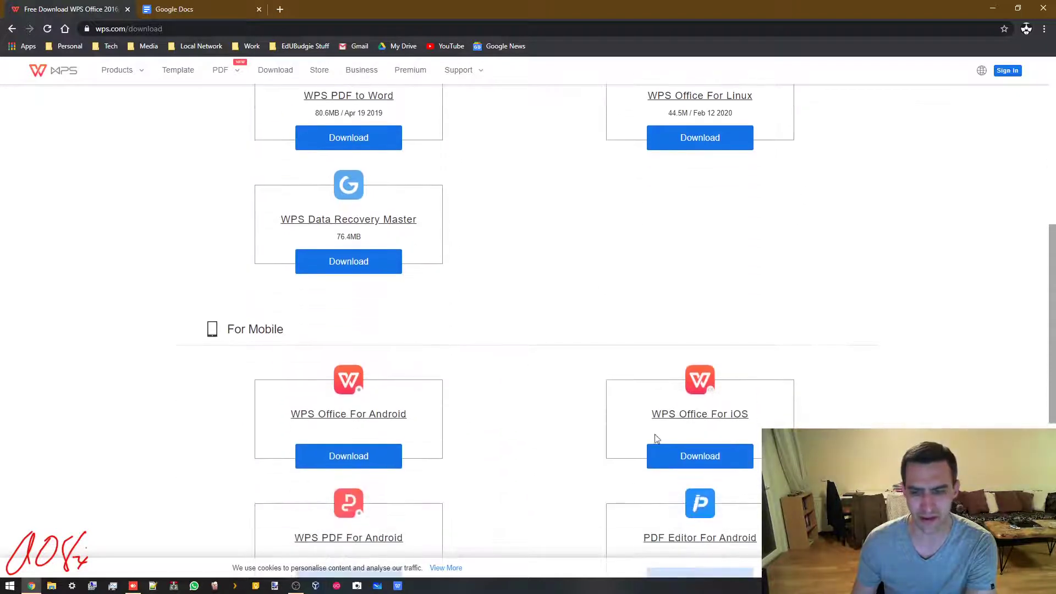
scroll(648, 441, "down", 2)
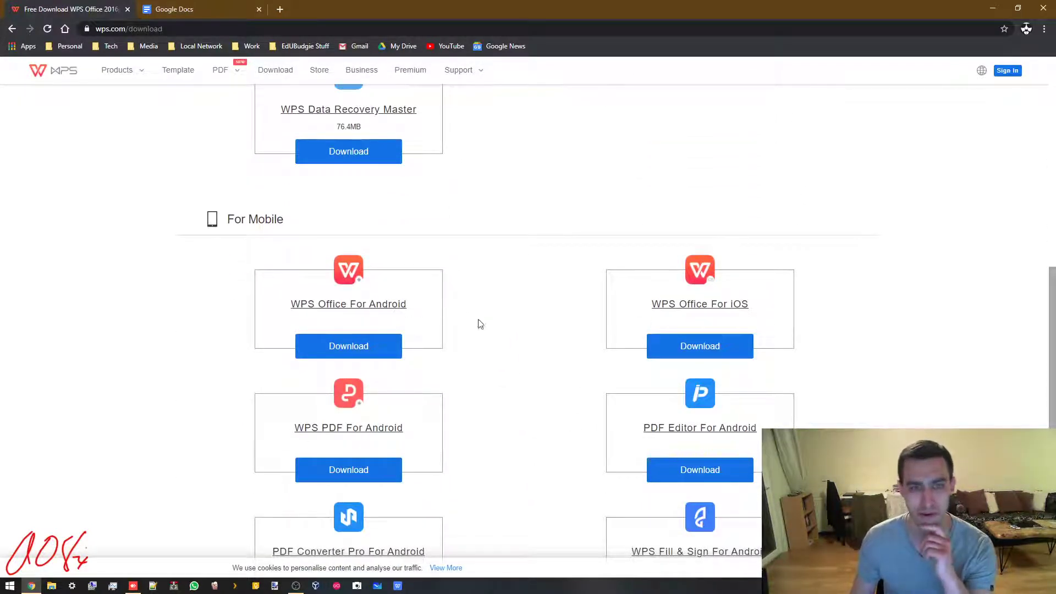
scroll(541, 295, "up", 5)
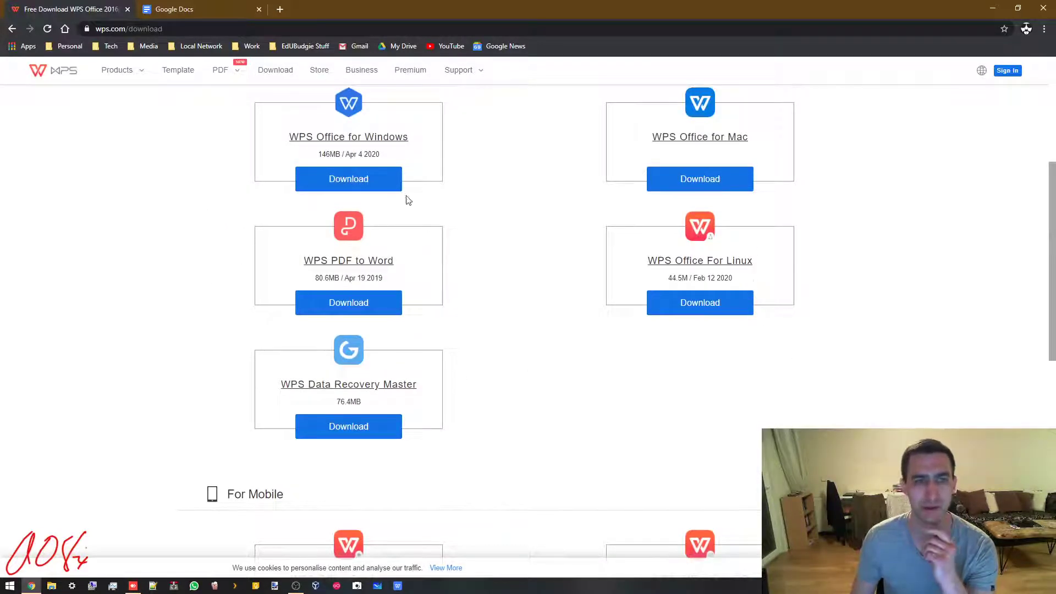
- Minimise Chrome and launch WPS Office from its desktop icon
left_click(993, 9)
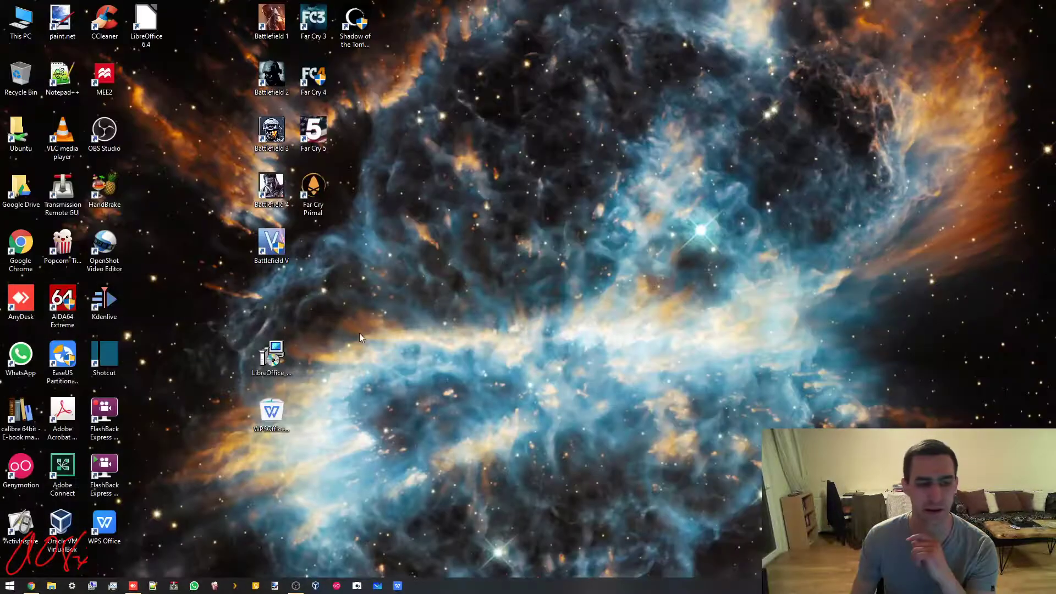
double_click(105, 523)
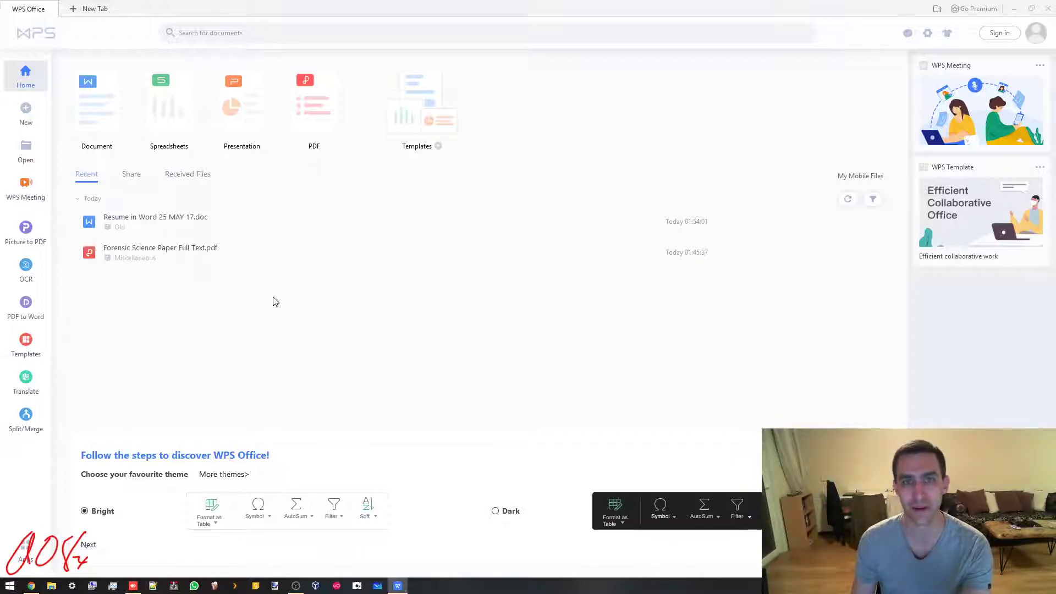
- Choose Document on the WPS home screen, then Blank to create Document1
left_click(102, 115)
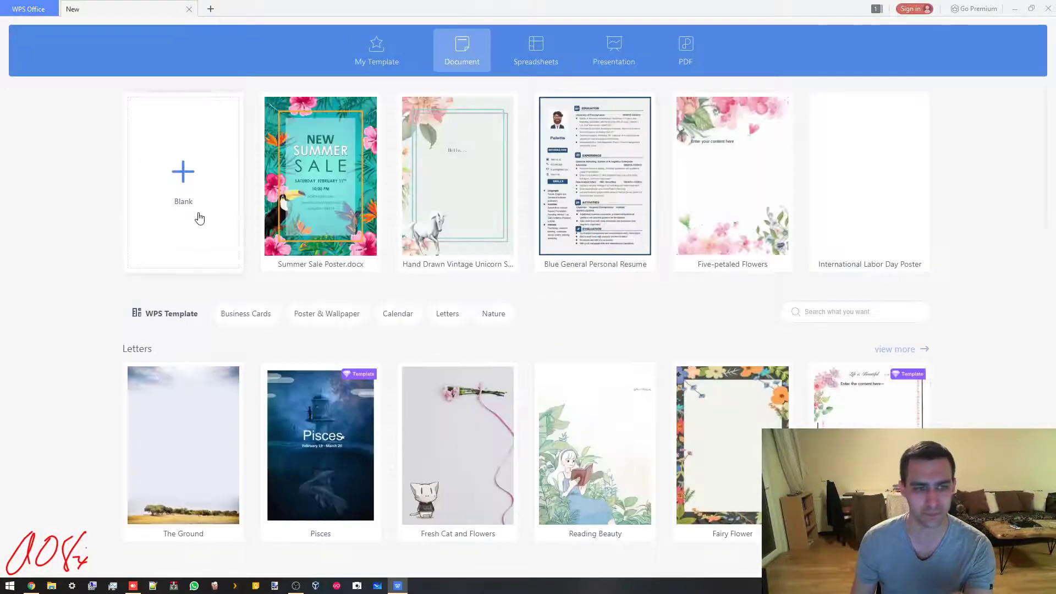
left_click(200, 216)
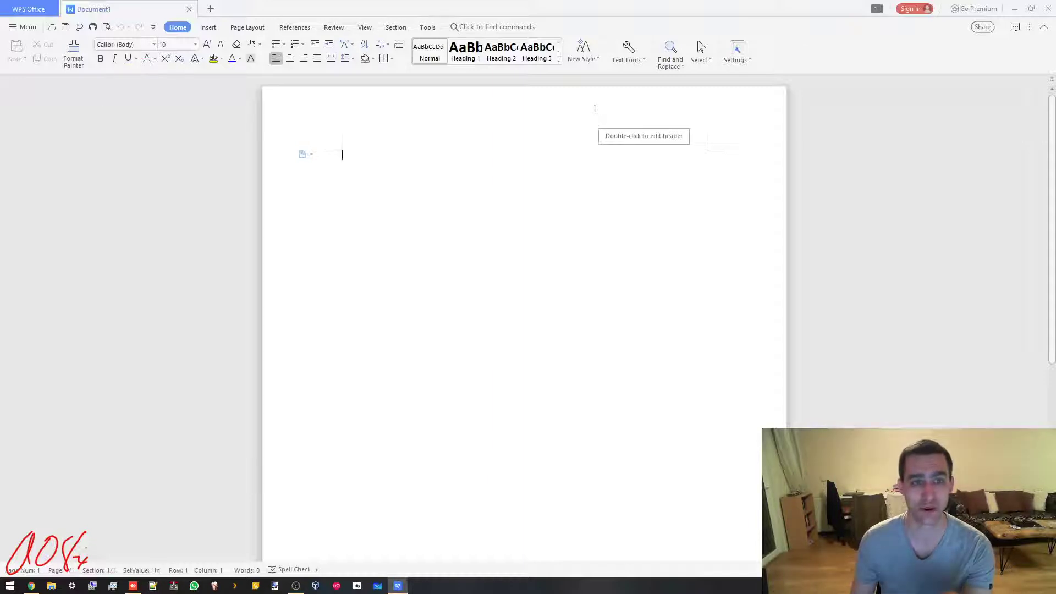
- Glance at the paragraph styles, then change the document font from Calibri to Arial
left_click(558, 60)
left_click(900, 181)
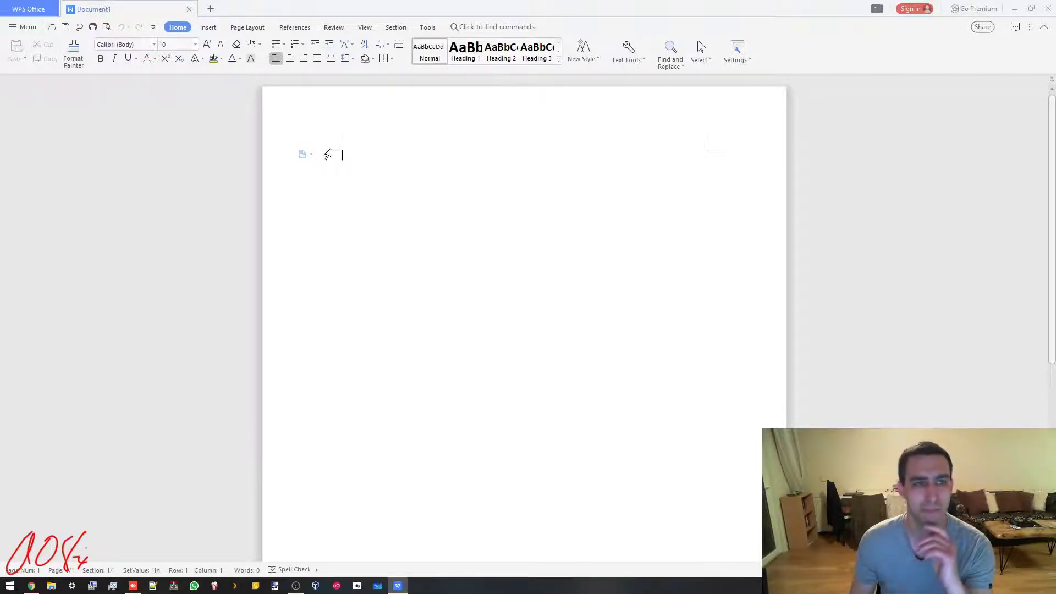
left_click(156, 48)
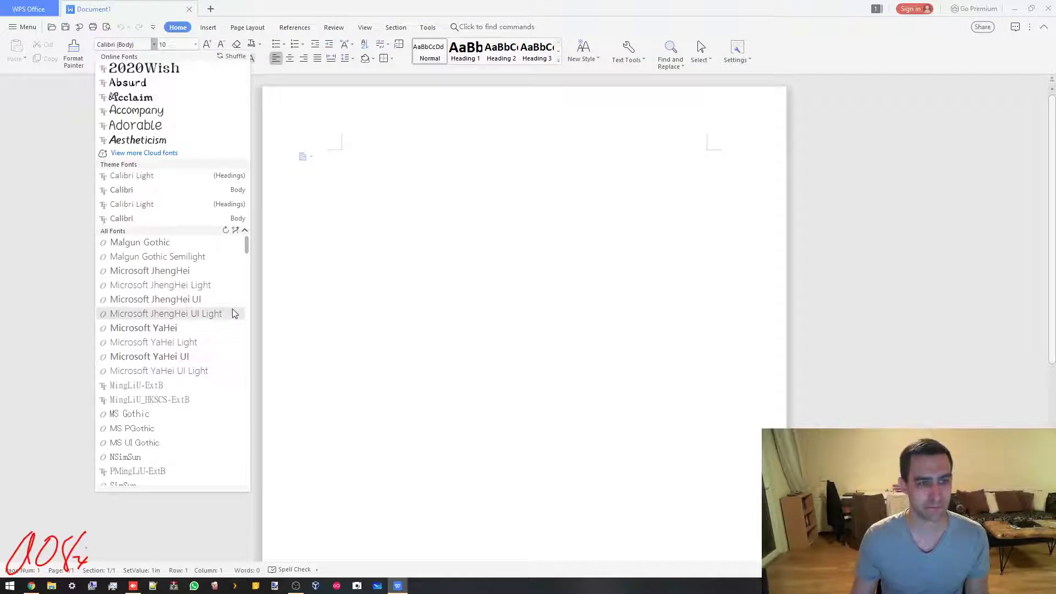
scroll(213, 330, "down", 6)
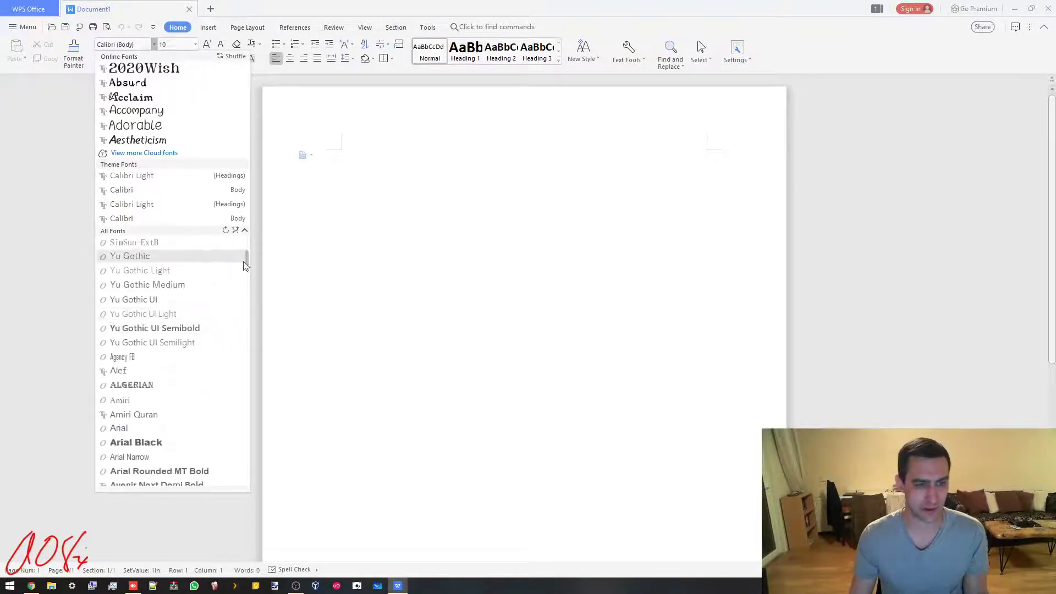
left_click(134, 436)
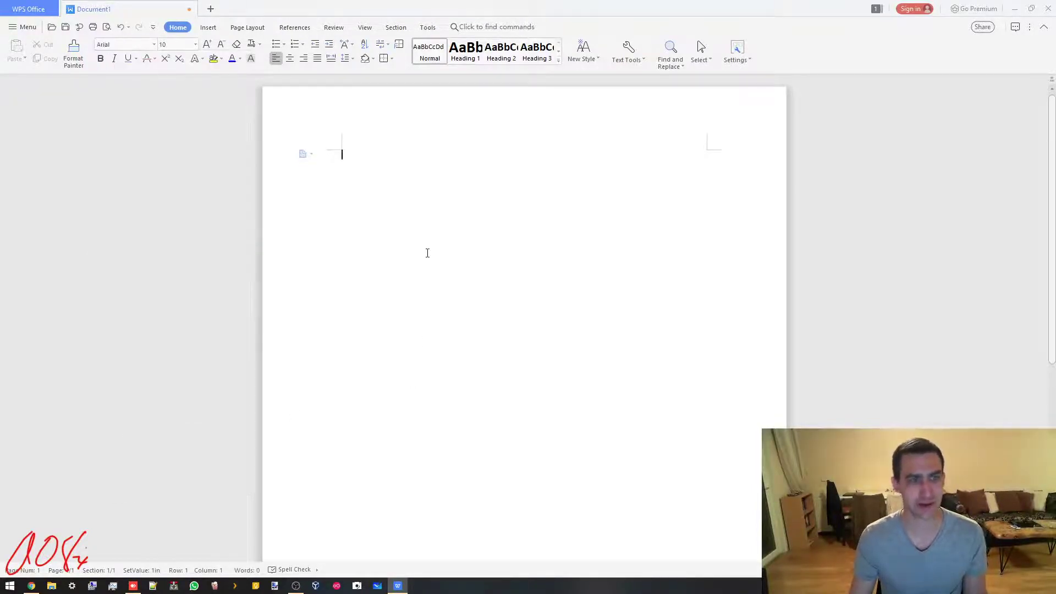
left_click(154, 44)
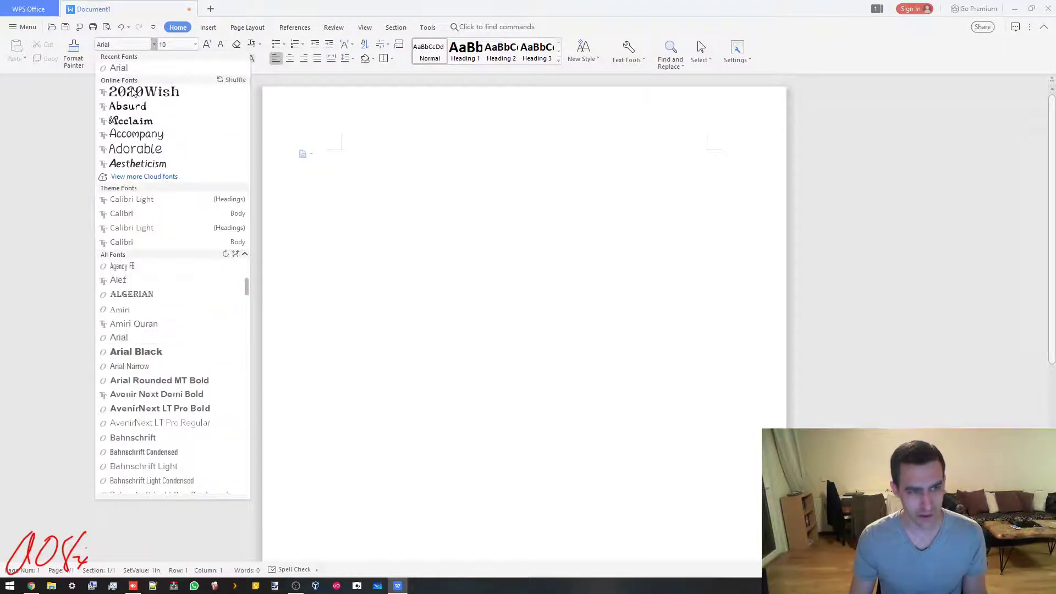
left_click(51, 132)
left_click(412, 275)
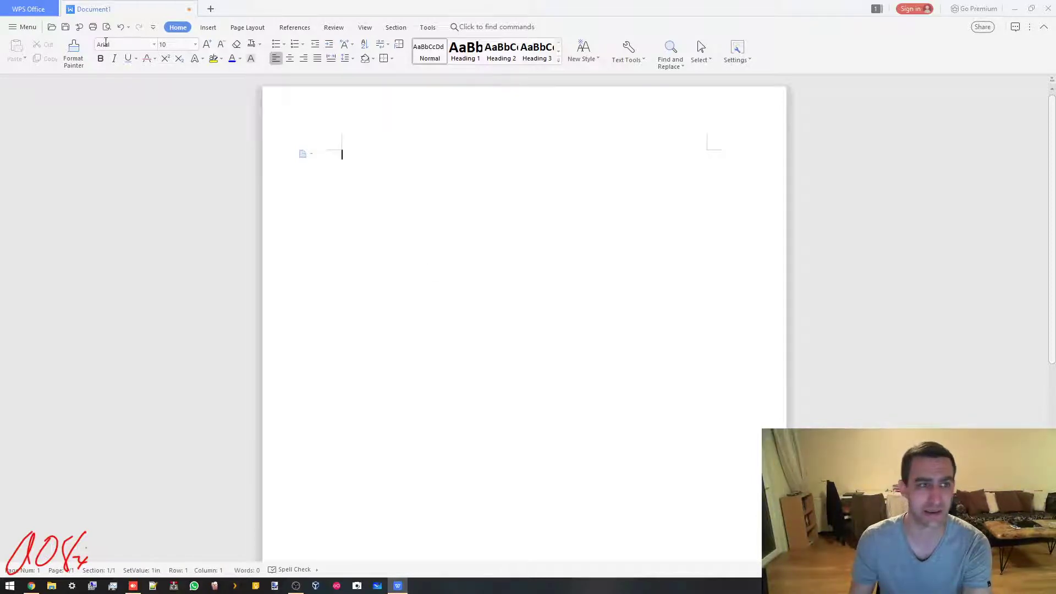
left_click(14, 30)
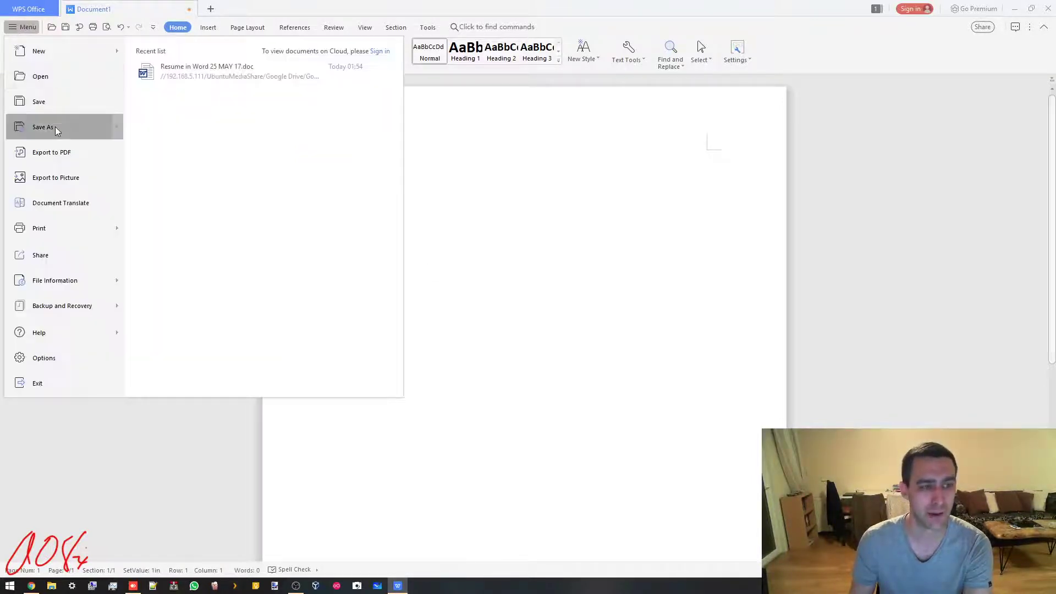
mouse_move(117, 126)
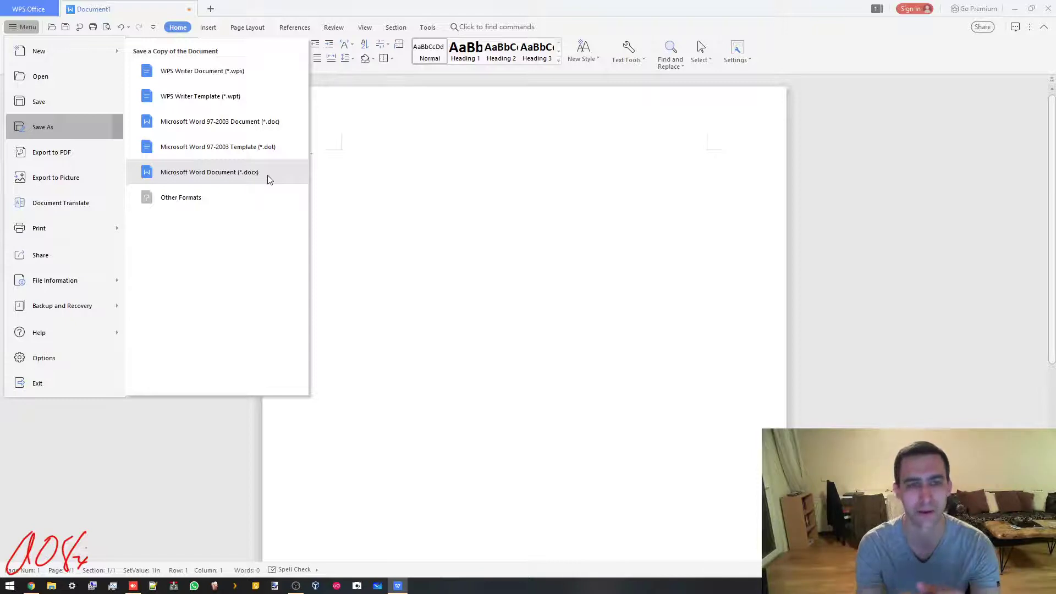
- Browse the Section, View, Review, References and Page Layout tabs, then close WPS Writer
left_click(699, 170)
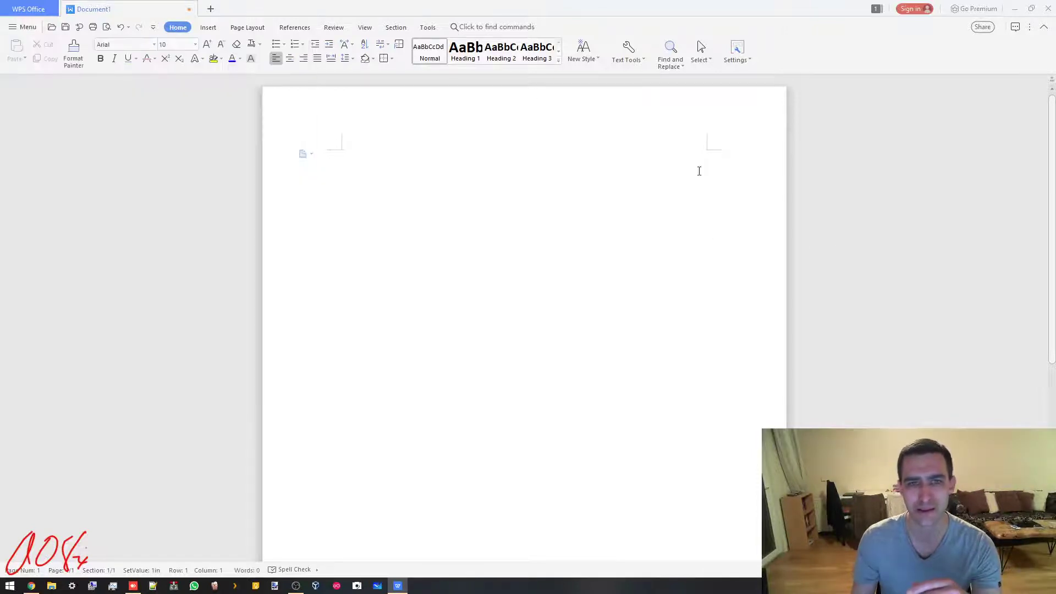
left_click(396, 26)
left_click(365, 29)
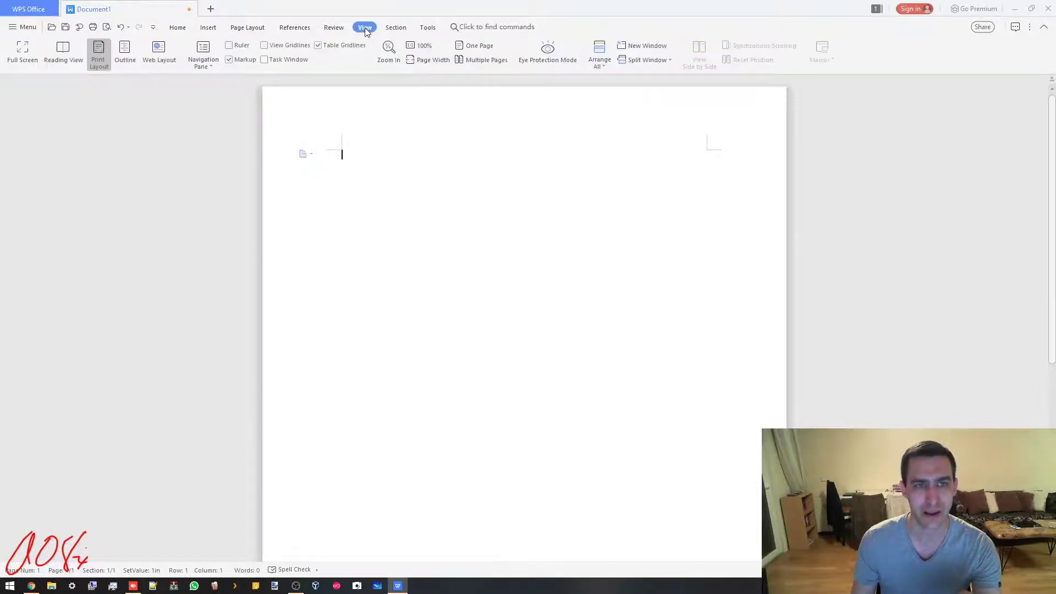
left_click(333, 27)
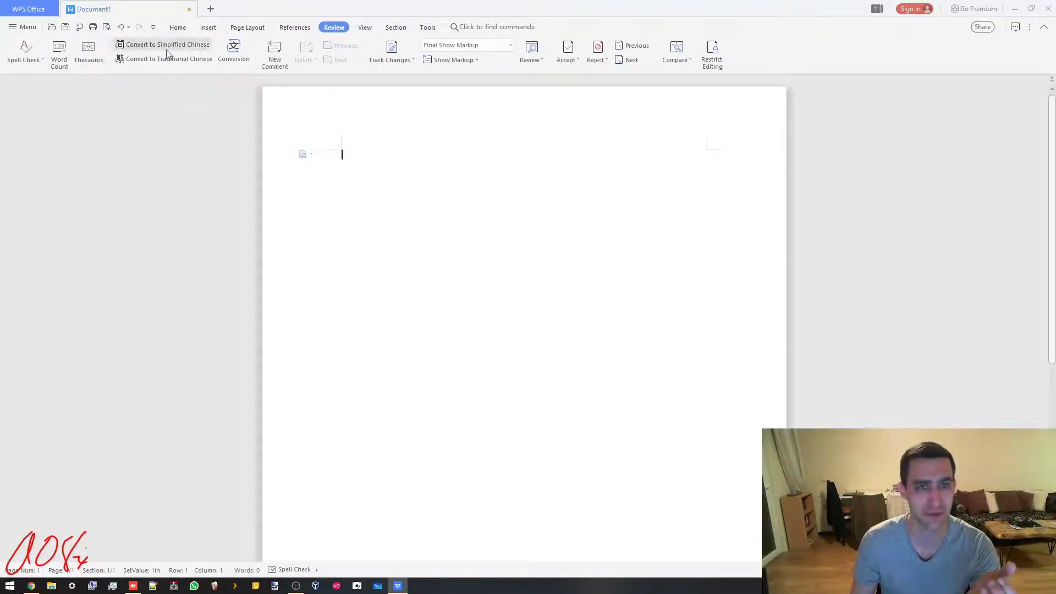
left_click(295, 27)
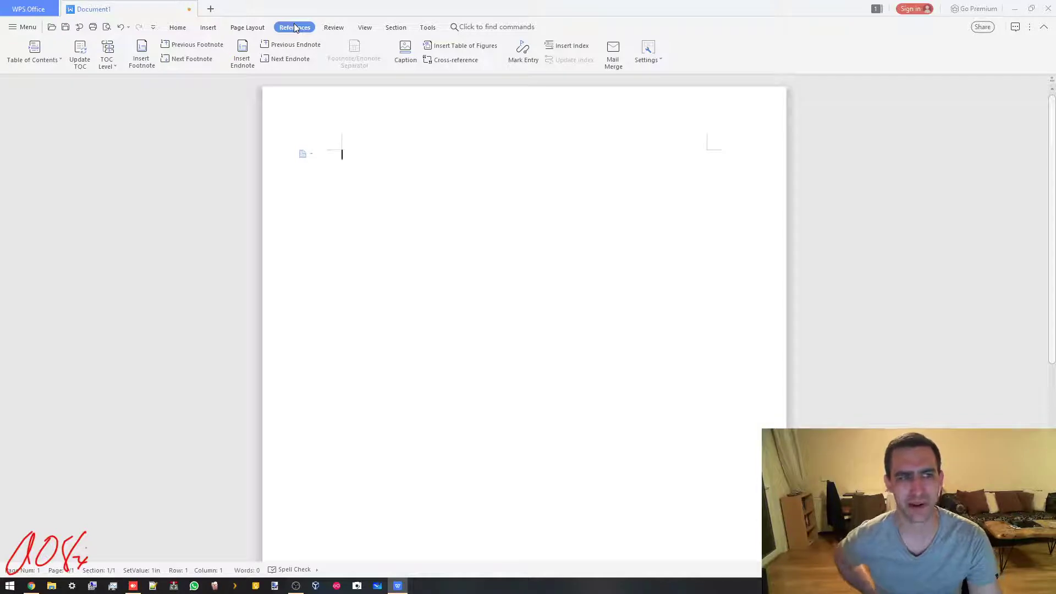
left_click(245, 31)
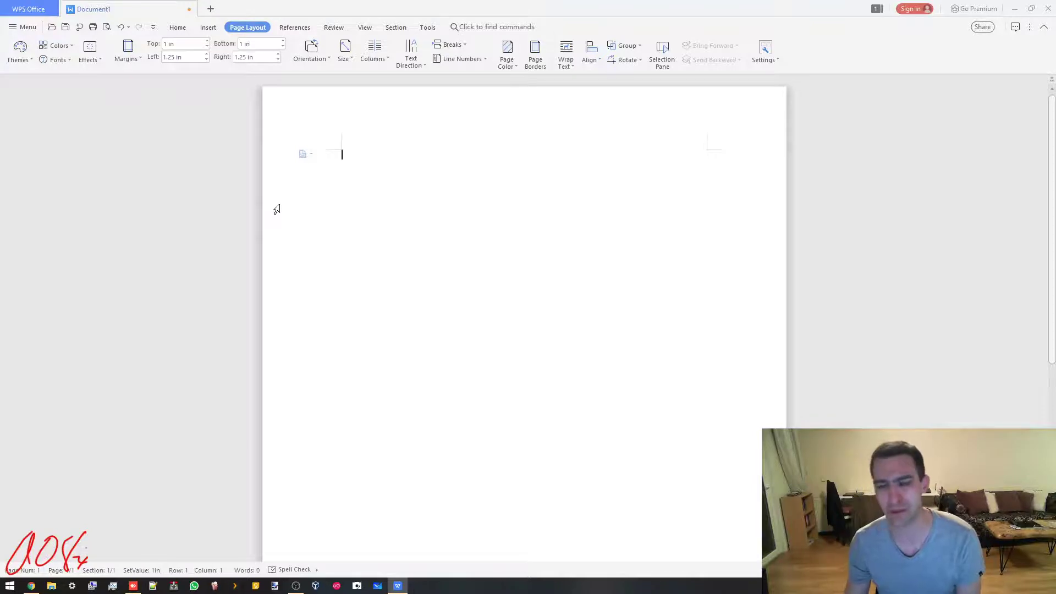
left_click(1051, 7)
- Discard Document1's unsaved changes and scroll through the wps.com Windows, Mac and Linux downloads
left_click(523, 306)
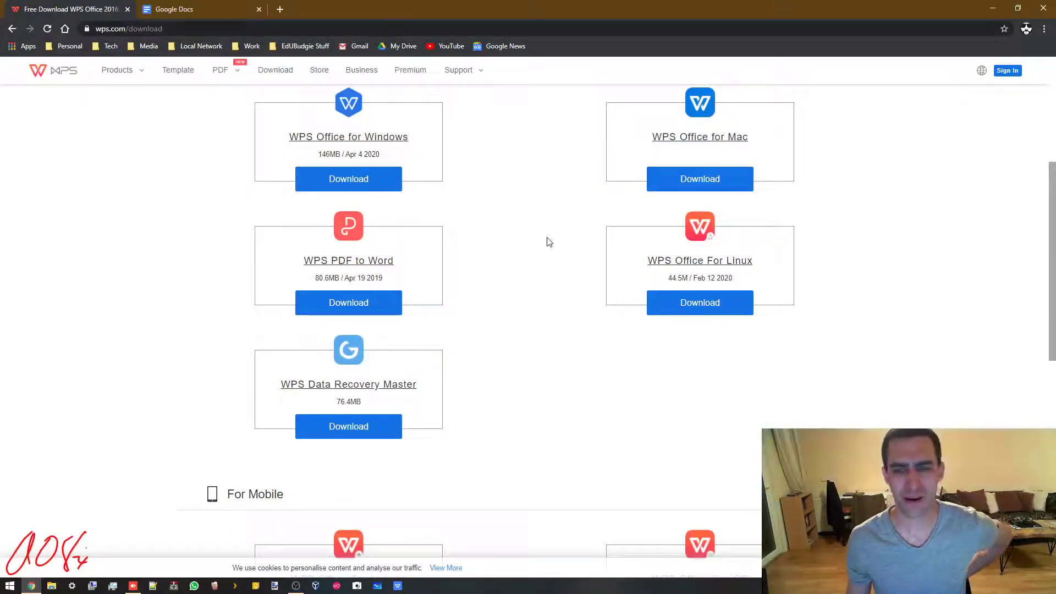
scroll(545, 247, "up", 5)
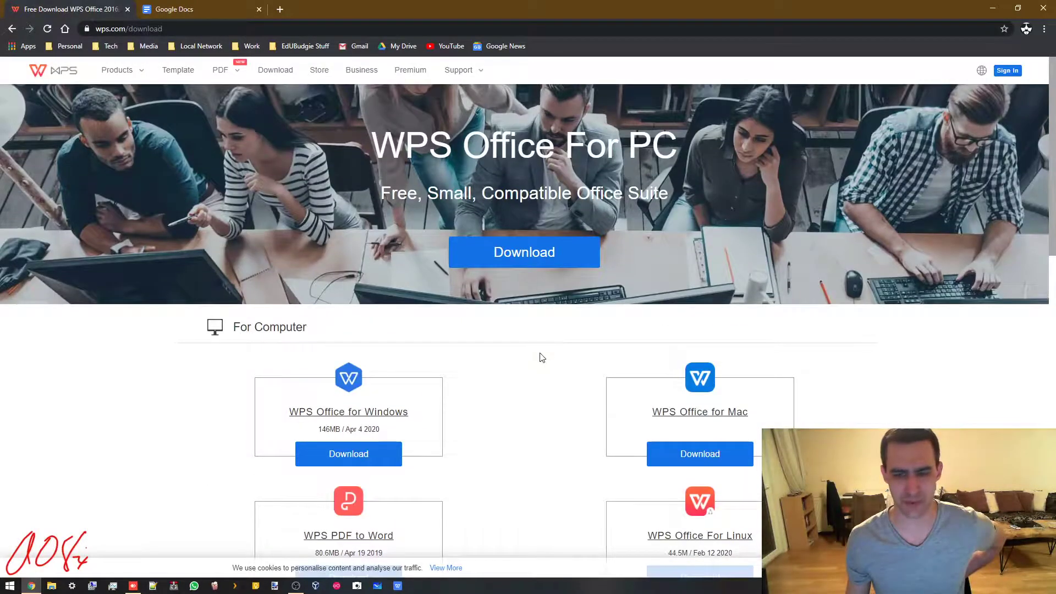
scroll(543, 358, "down", 3)
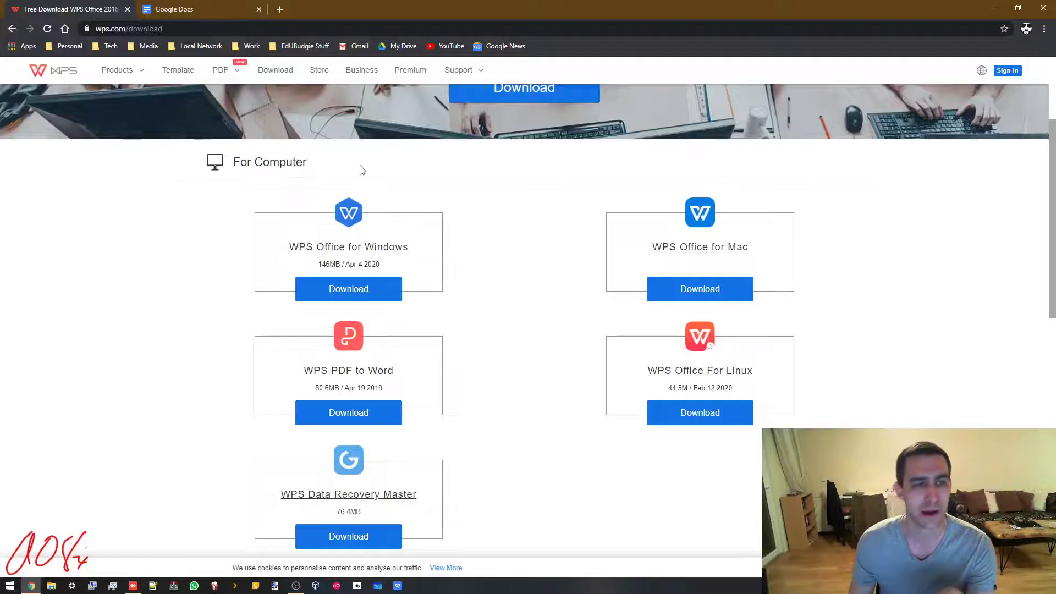
- Close the WPS Office tab to return to the Google Docs home page
left_click(127, 10)
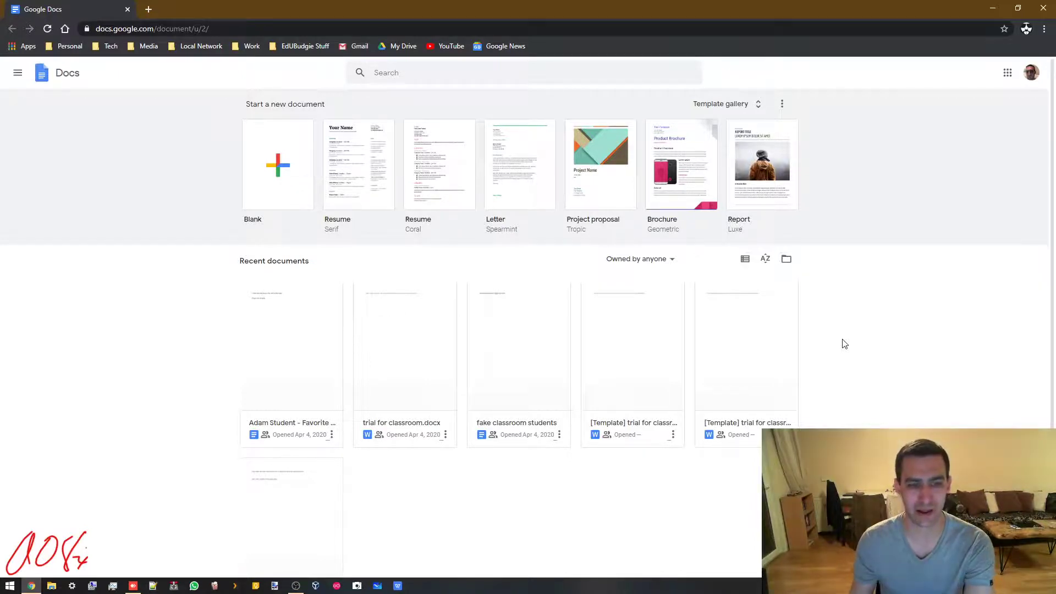
- Open the Favorite Animal Homework document from the Recent documents list
left_click(532, 322)
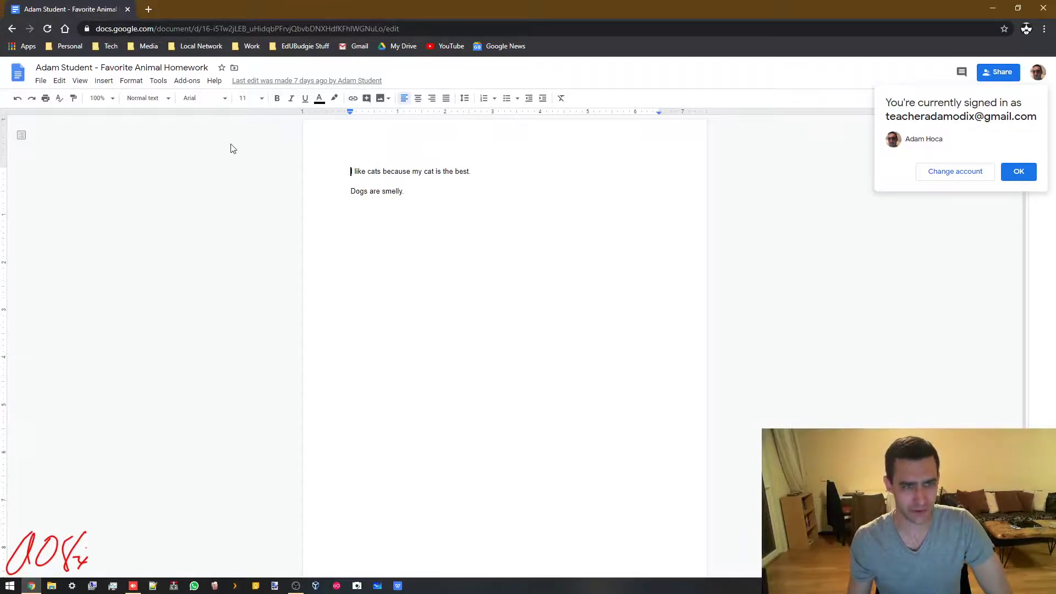
- Browse the Tools, Format, Insert and Edit menus, then place the cursor after 'Dogs are smelly.'
left_click(160, 82)
mouse_move(139, 86)
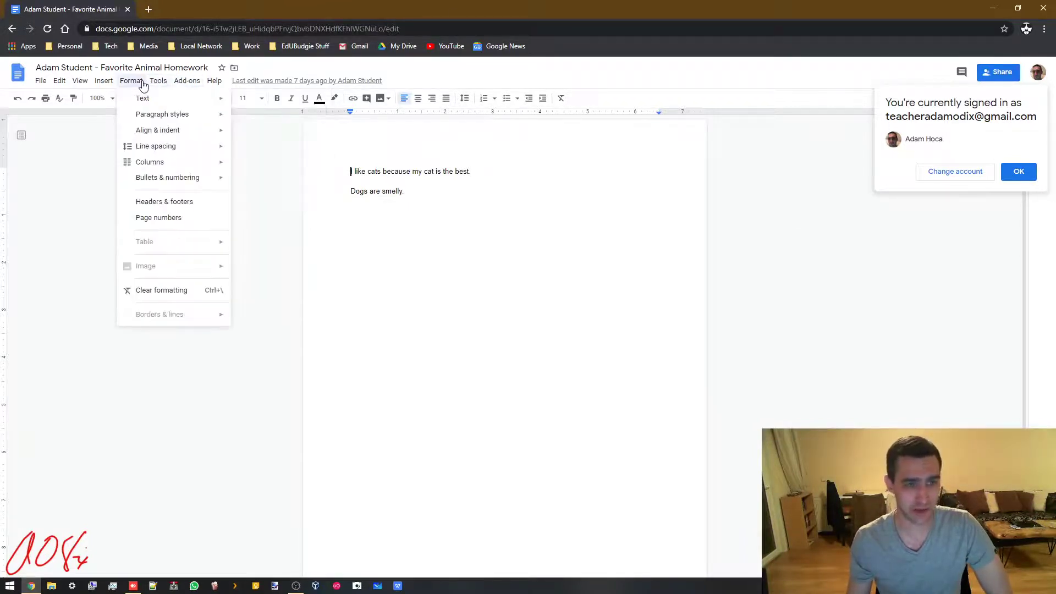
mouse_move(107, 81)
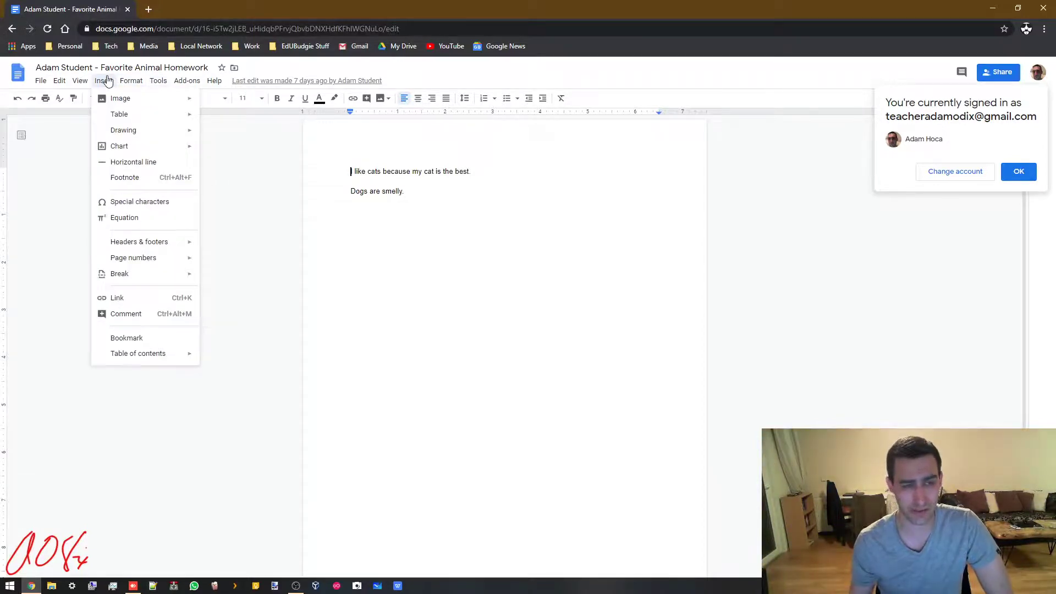
mouse_move(61, 82)
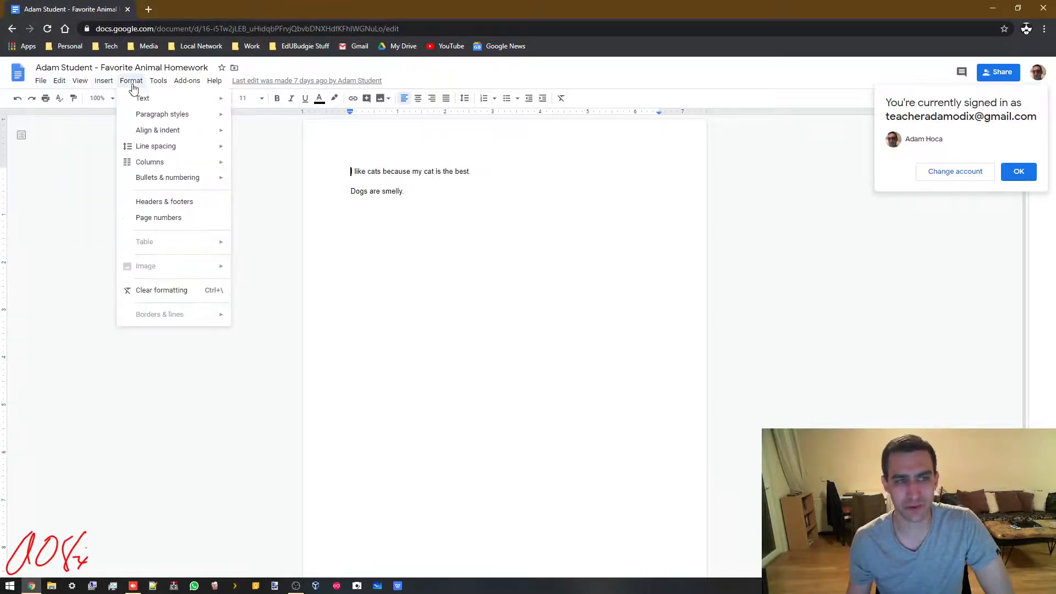
left_click(436, 195)
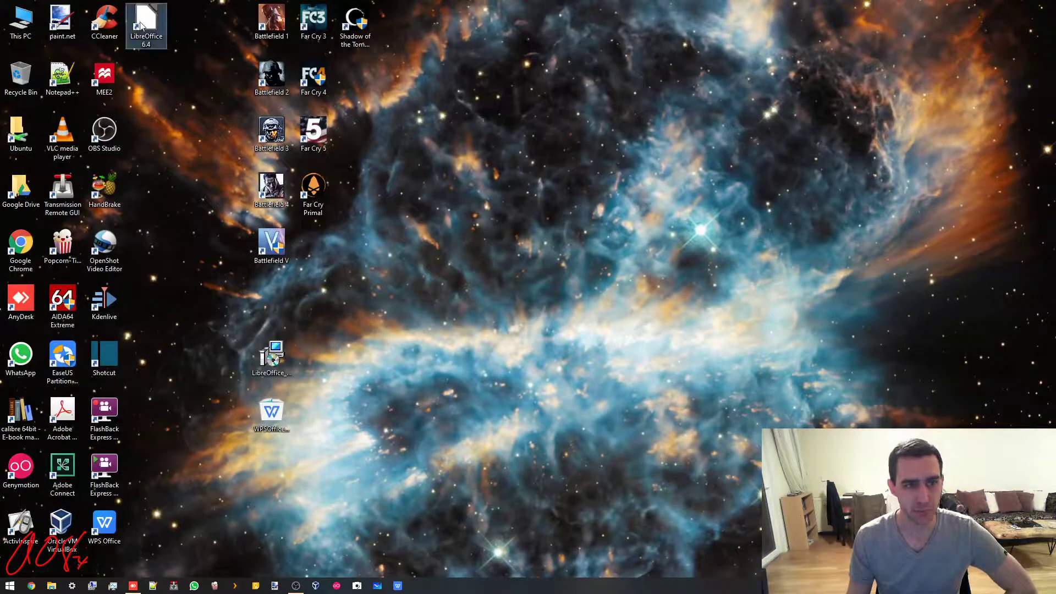
left_click(104, 524)
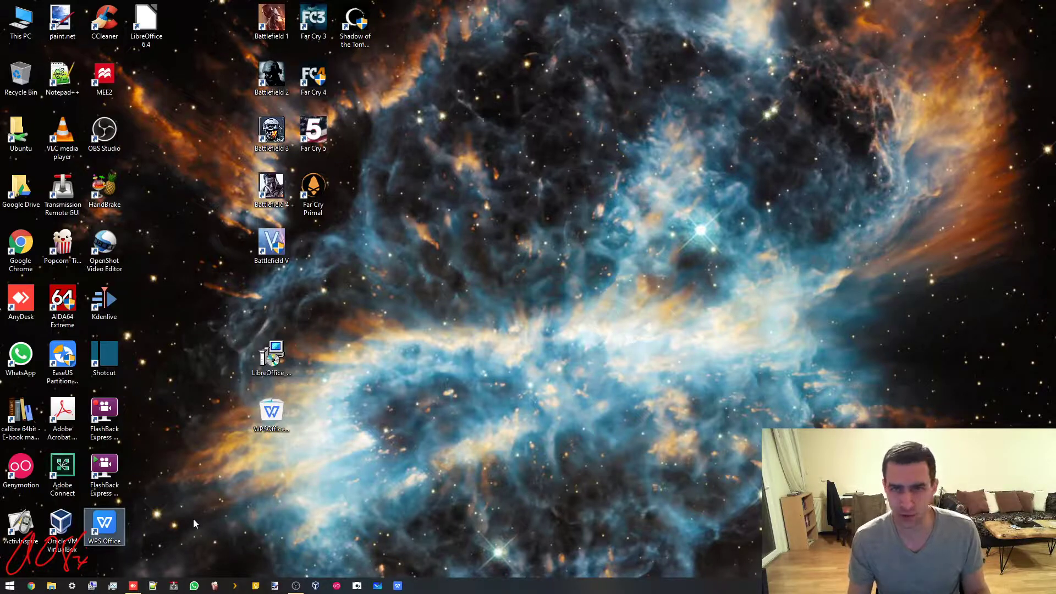
left_click(146, 22)
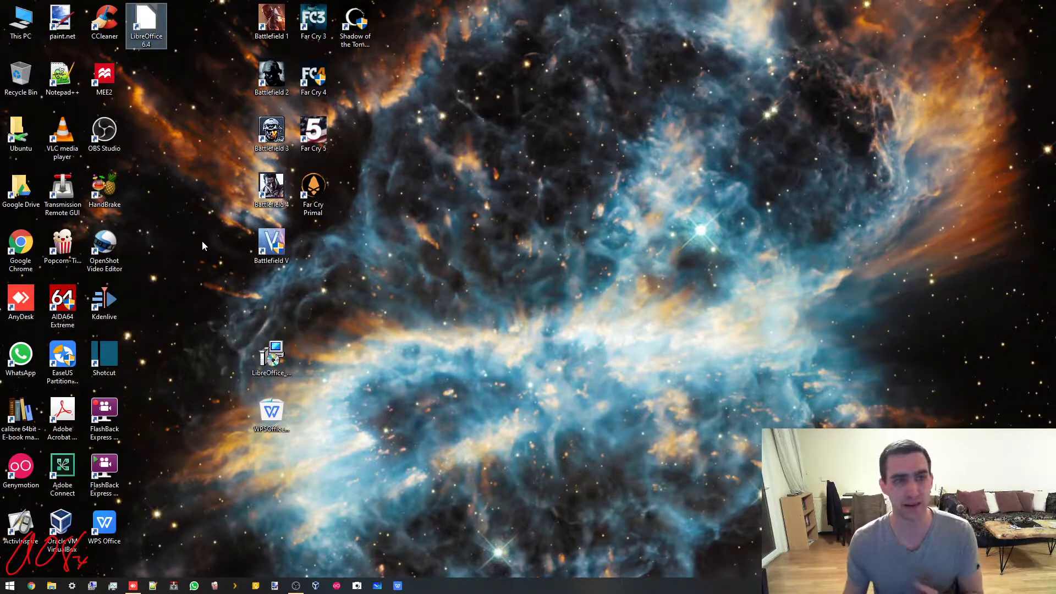
double_click(146, 22)
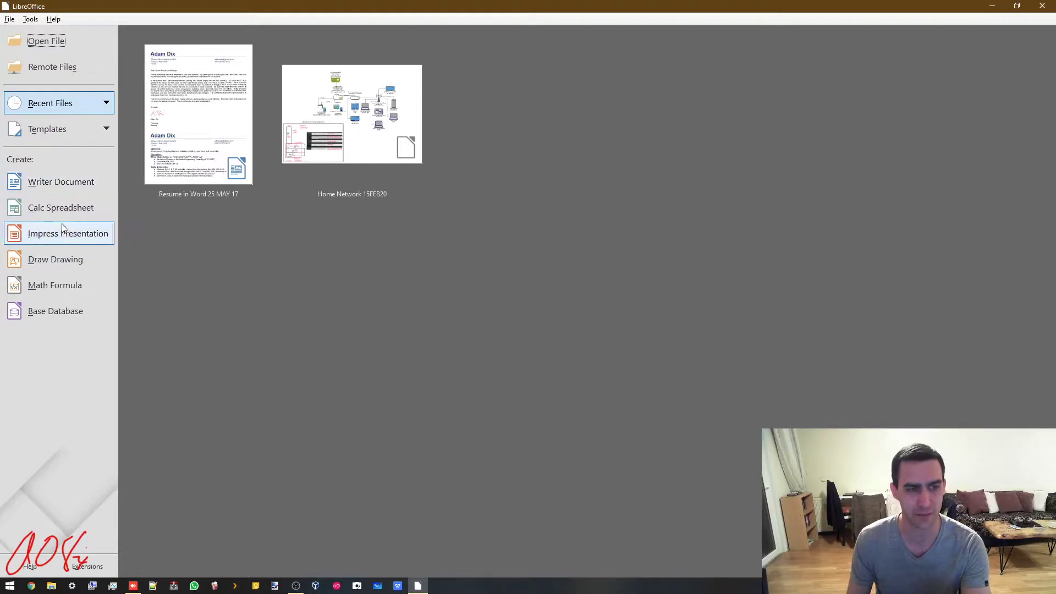
left_click(1045, 6)
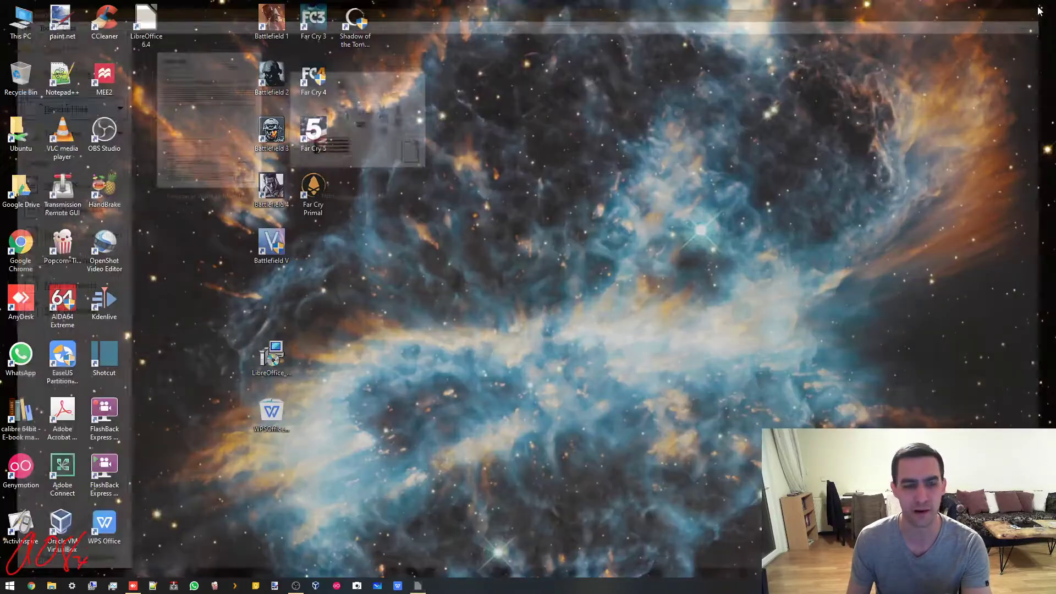